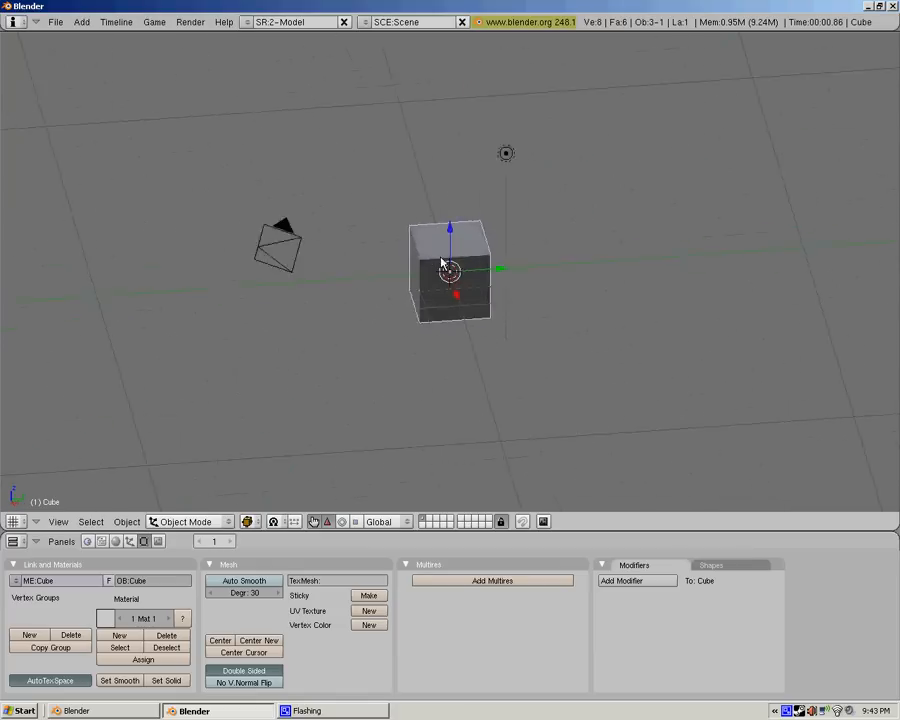
Step: Put the cube in Edit Mode with edge selection active and clear the selection
{"action": "scroll", "coordinate": [520, 280], "scroll_direction": "up", "scroll_amount": 5}
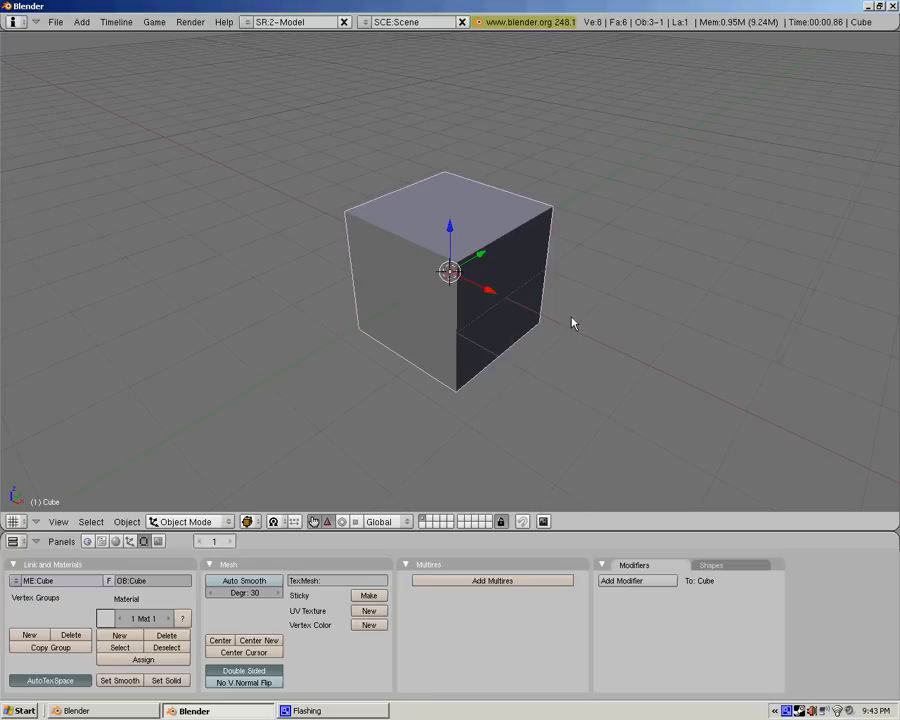
{"action": "key", "text": "Tab"}
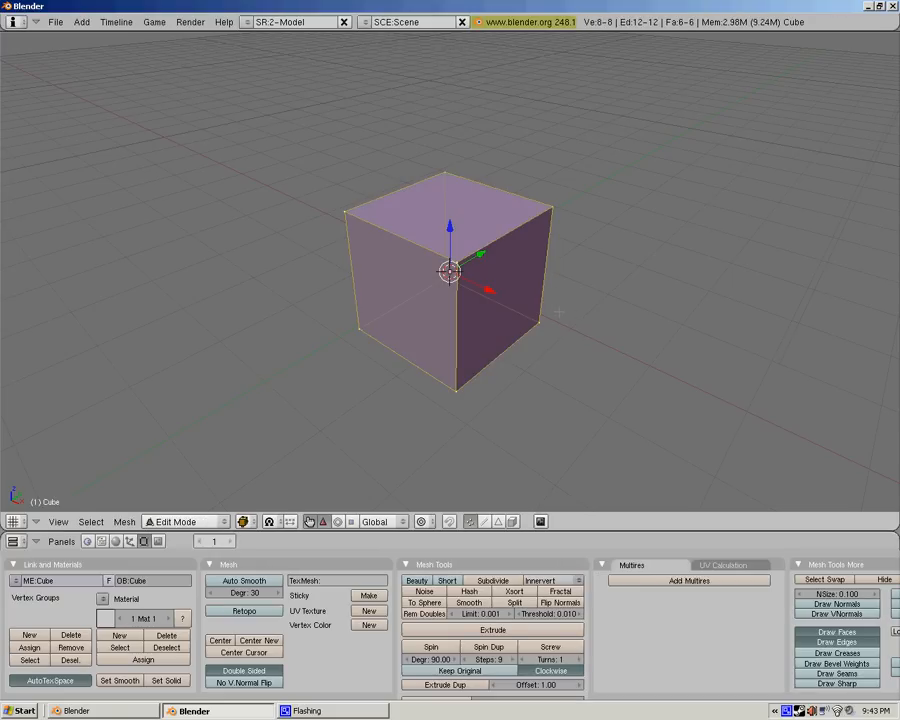
{"action": "key", "text": "ctrl+z"}
{"action": "key", "text": "alt+z"}
{"action": "key", "text": "shift+Tab"}
{"action": "key", "text": "shift+Tab"}
{"action": "key", "text": "ctrl+Tab"}
{"action": "left_click", "coordinate": [493, 277]}
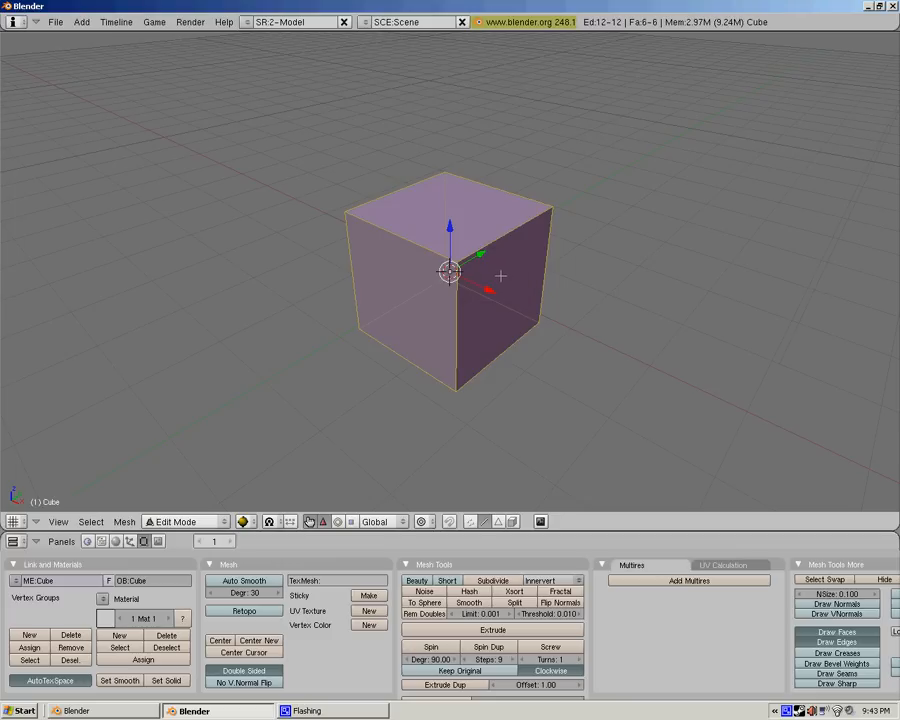
{"action": "key", "text": "a"}
Step: Mark the cube's four vertical edges as seams, showing the mesh in wireframe to reach the hidden edge, and deselect everything
{"action": "mouse_move", "coordinate": [445, 302]}
{"action": "middle_mouse_down"}
{"action": "mouse_move", "coordinate": [406, 338]}
{"action": "mouse_move", "coordinate": [543, 336]}
{"action": "mouse_move", "coordinate": [524, 84]}
{"action": "mouse_move", "coordinate": [400, 170]}
{"action": "mouse_move", "coordinate": [286, 270]}
{"action": "mouse_move", "coordinate": [422, 305]}
{"action": "mouse_move", "coordinate": [579, 278]}
{"action": "mouse_move", "coordinate": [423, 255]}
{"action": "mouse_move", "coordinate": [396, 299]}
{"action": "mouse_move", "coordinate": [414, 295]}
{"action": "middle_mouse_up"}
{"action": "right_click", "coordinate": [414, 295]}
{"action": "right_click", "coordinate": [361, 270], "text": "shift"}
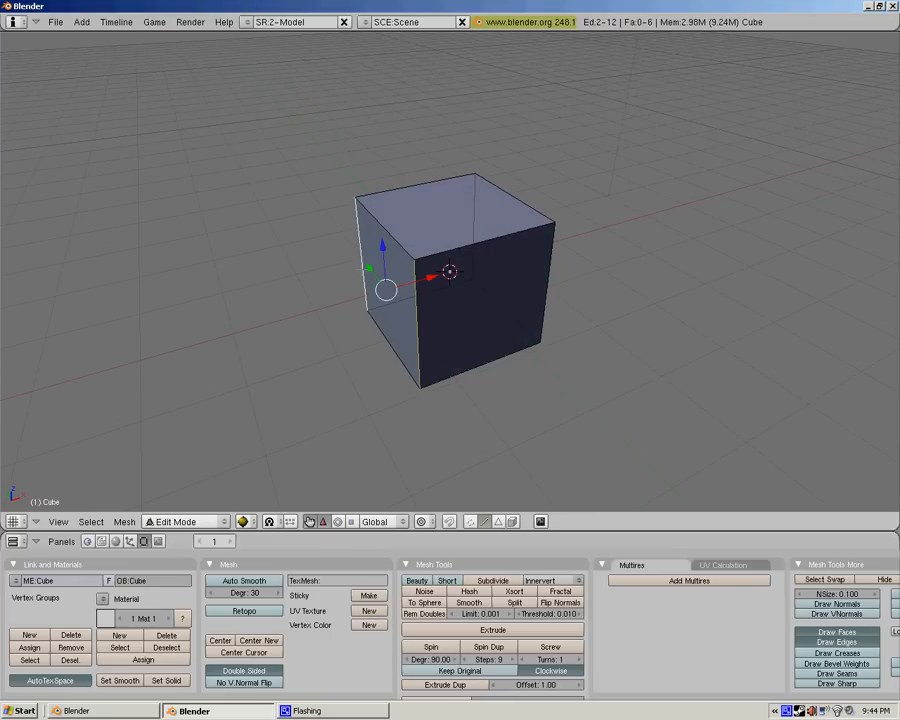
{"action": "right_click", "coordinate": [467, 202], "text": "shift"}
{"action": "key", "text": "z"}
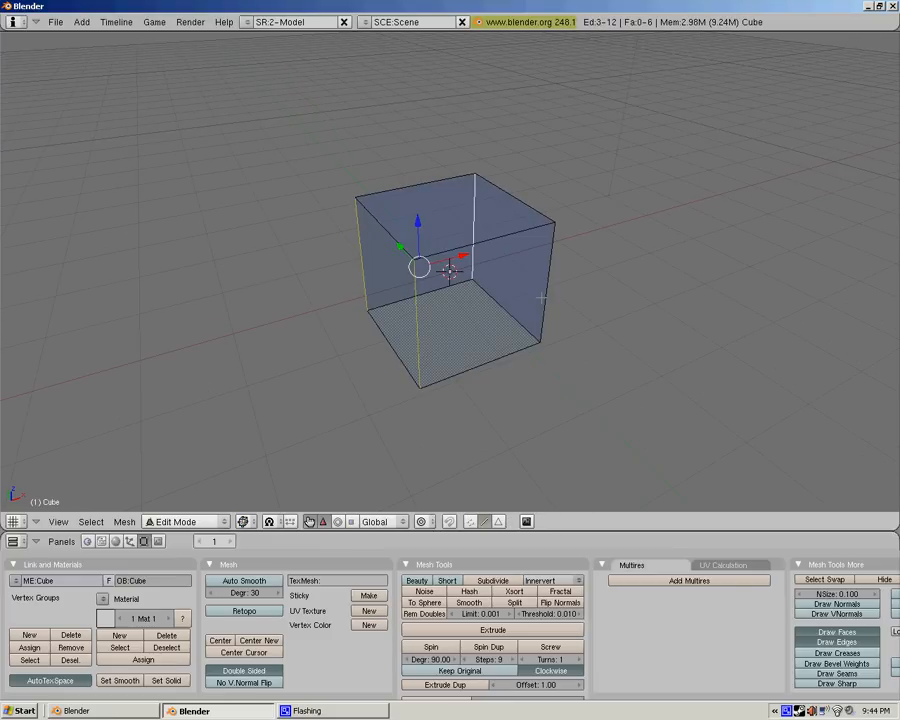
{"action": "right_click", "coordinate": [545, 287], "text": "shift"}
{"action": "middle_click_drag", "start_coordinate": [545, 287], "coordinate": [584, 322]}
{"action": "key", "text": "ctrl+e"}
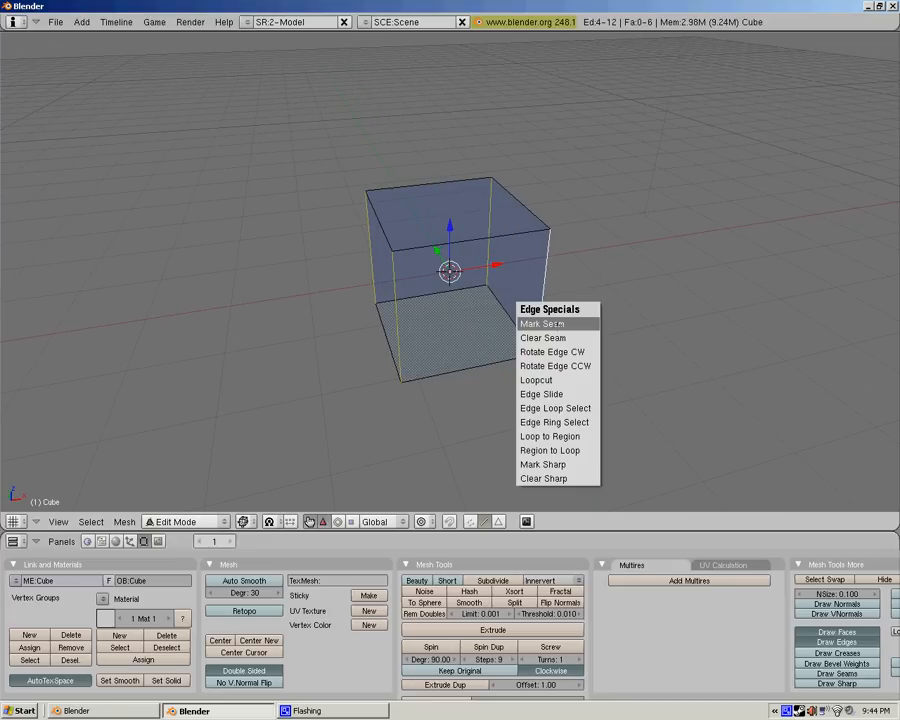
{"action": "left_click", "coordinate": [556, 324]}
{"action": "key", "text": "a"}
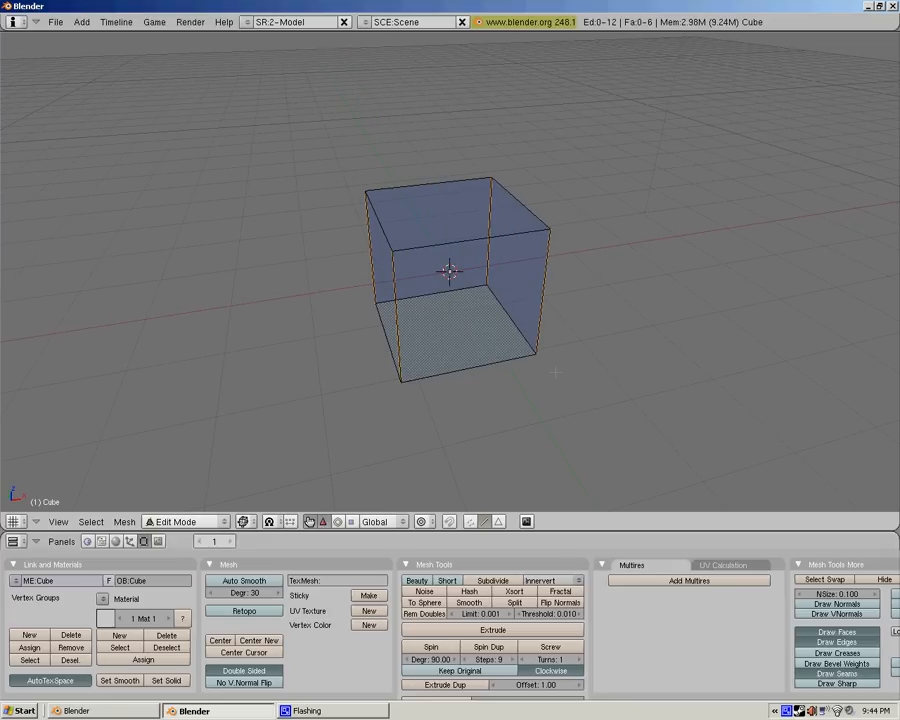
Step: Mark three of the four edges around the cube's top face as seams and clear the selection
{"action": "middle_click_drag", "start_coordinate": [556, 372], "coordinate": [587, 309]}
{"action": "scroll", "coordinate": [611, 347], "scroll_direction": "up", "scroll_amount": 4}
{"action": "scroll", "coordinate": [608, 345], "scroll_direction": "up", "scroll_amount": 2}
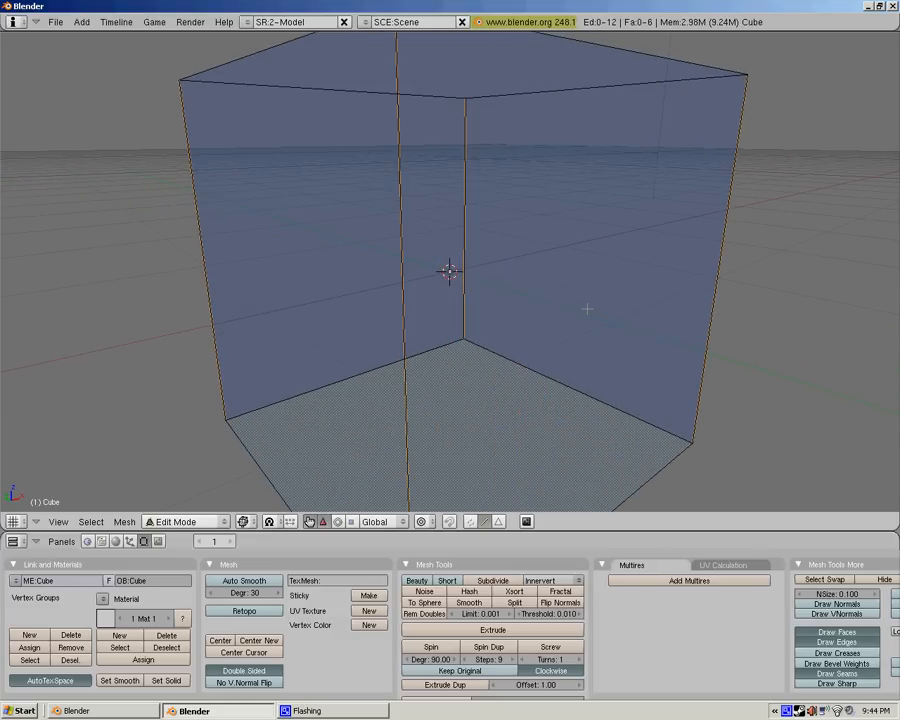
{"action": "scroll", "coordinate": [500, 305], "scroll_direction": "down", "scroll_amount": 3}
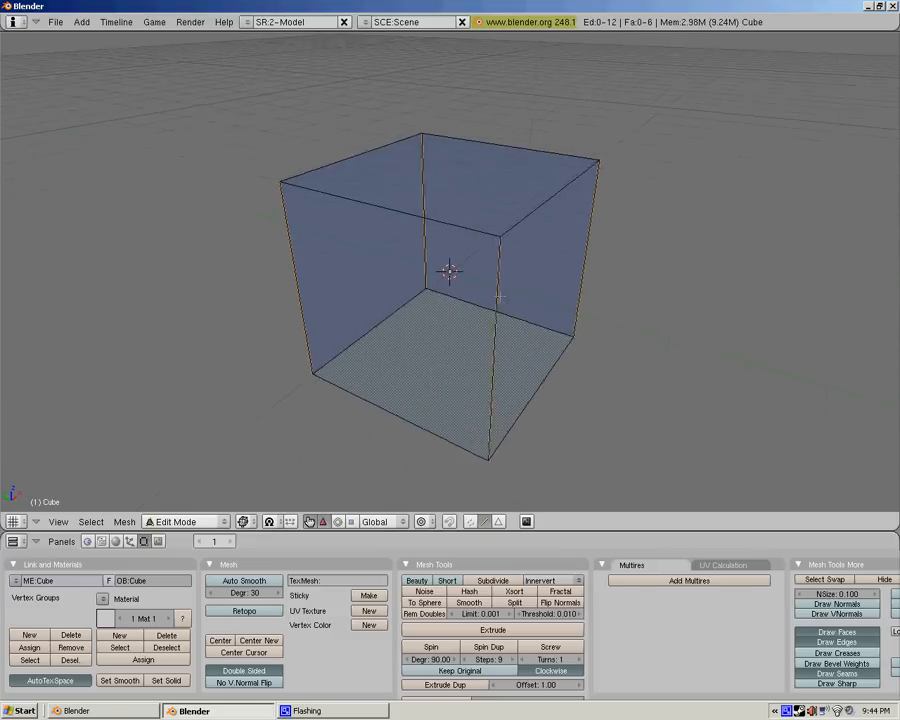
{"action": "middle_click_drag", "start_coordinate": [499, 297], "coordinate": [524, 223]}
{"action": "right_click", "coordinate": [449, 209]}
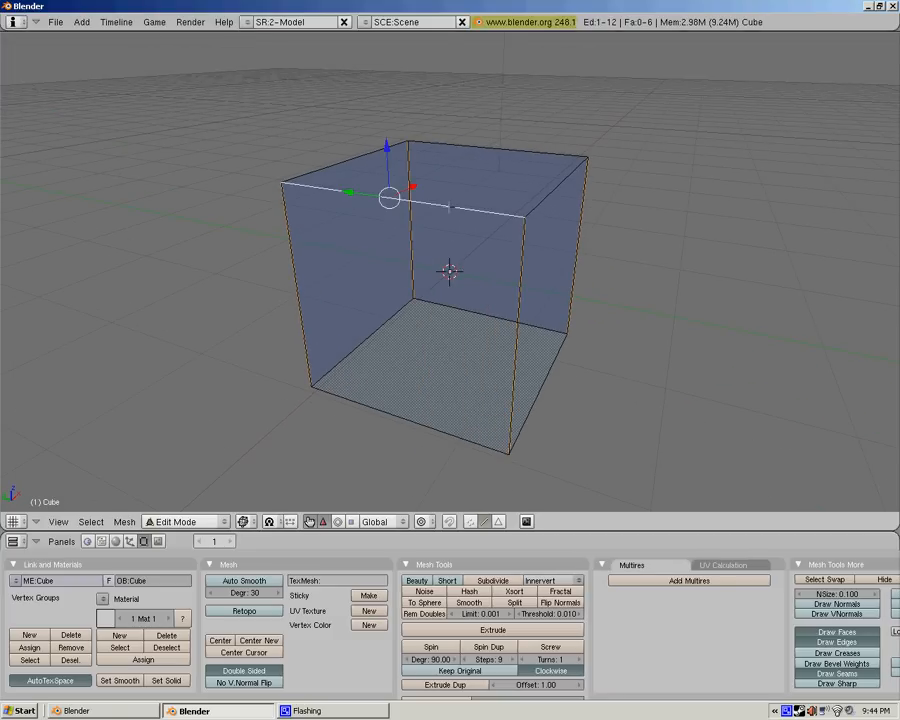
{"action": "right_click", "coordinate": [332, 168], "text": "shift"}
{"action": "right_click", "coordinate": [487, 148], "text": "shift"}
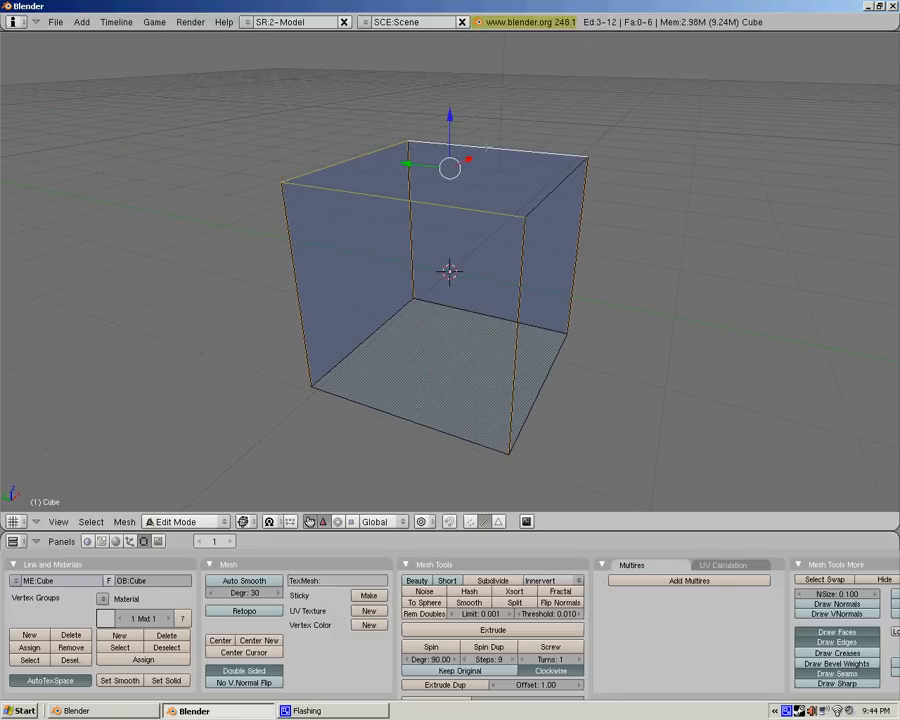
{"action": "middle_click_drag", "start_coordinate": [510, 152], "coordinate": [565, 181]}
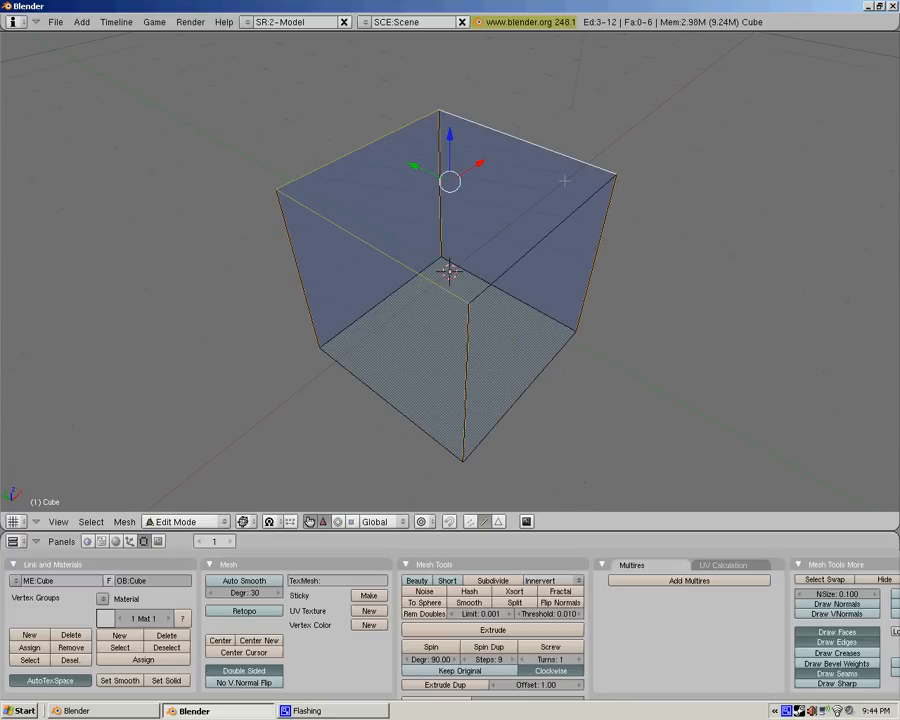
{"action": "key", "text": "ctrl+e"}
{"action": "left_click", "coordinate": [560, 182]}
{"action": "key", "text": "a"}
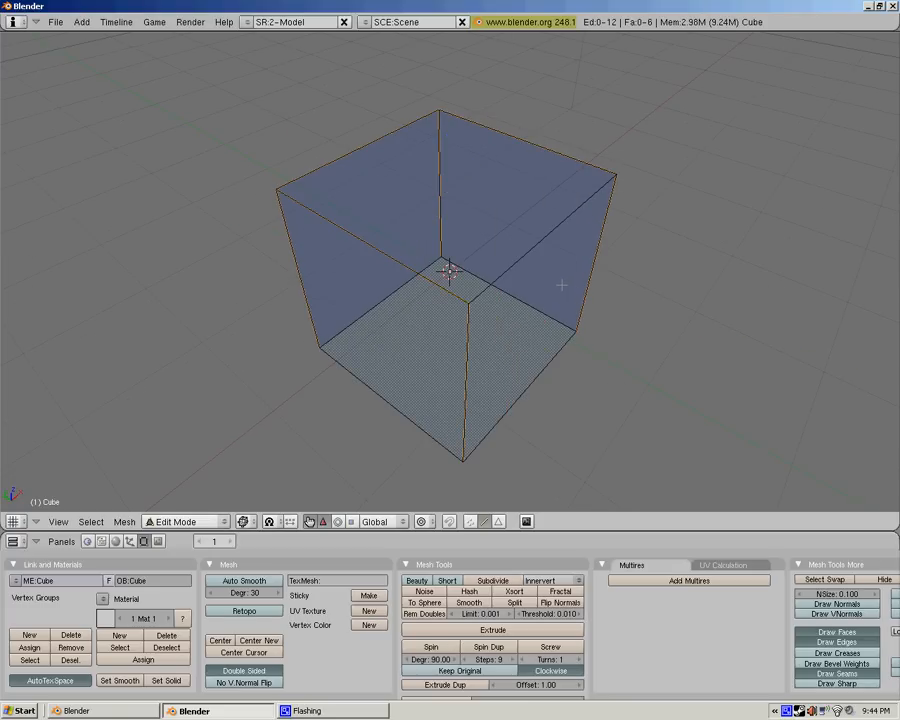
Step: Return the cube to solid shading and examine its marked seams from several sides, including the underside
{"action": "middle_click_drag", "start_coordinate": [568, 280], "coordinate": [465, 255]}
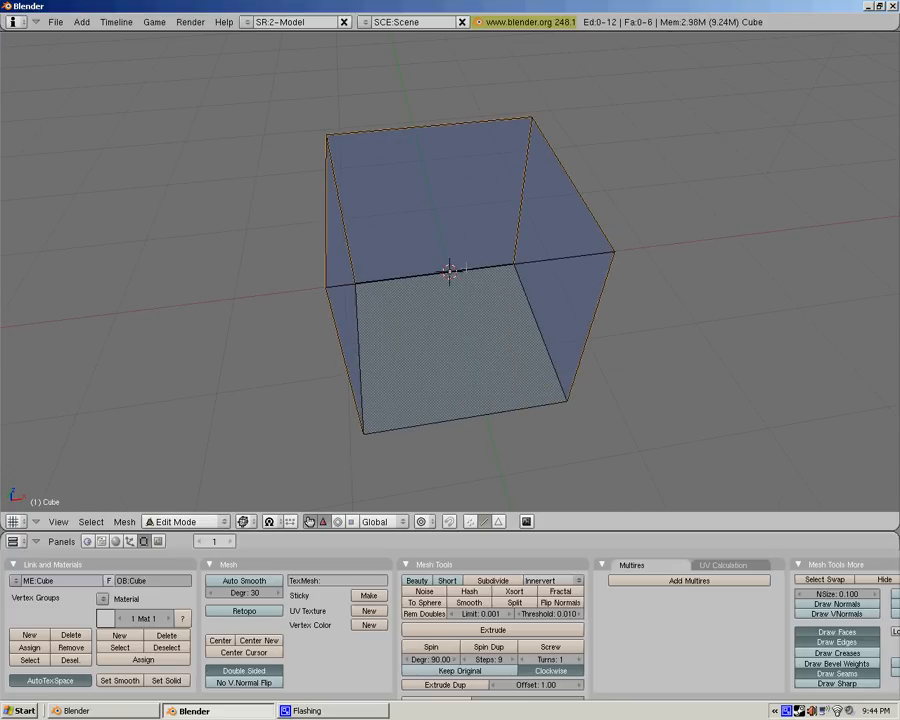
{"action": "mouse_move", "coordinate": [389, 213]}
{"action": "middle_mouse_down"}
{"action": "mouse_move", "coordinate": [508, 255]}
{"action": "mouse_move", "coordinate": [466, 217]}
{"action": "middle_mouse_up"}
{"action": "key", "text": "z"}
{"action": "middle_click_drag", "start_coordinate": [563, 253], "coordinate": [488, 257]}
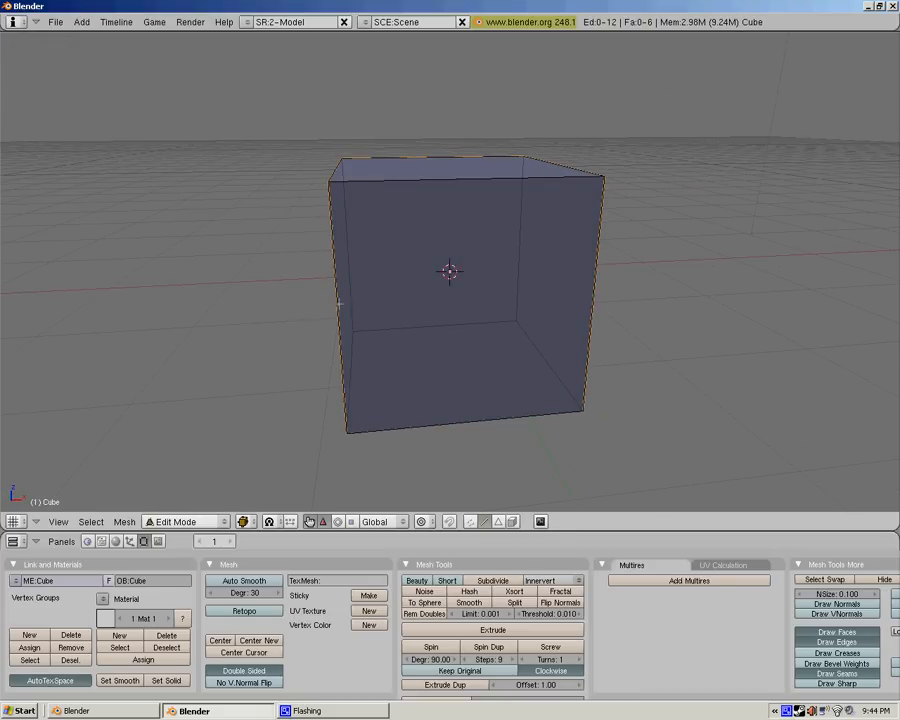
{"action": "middle_click_drag", "start_coordinate": [338, 305], "coordinate": [570, 240]}
{"action": "middle_click_drag", "start_coordinate": [405, 235], "coordinate": [528, 193]}
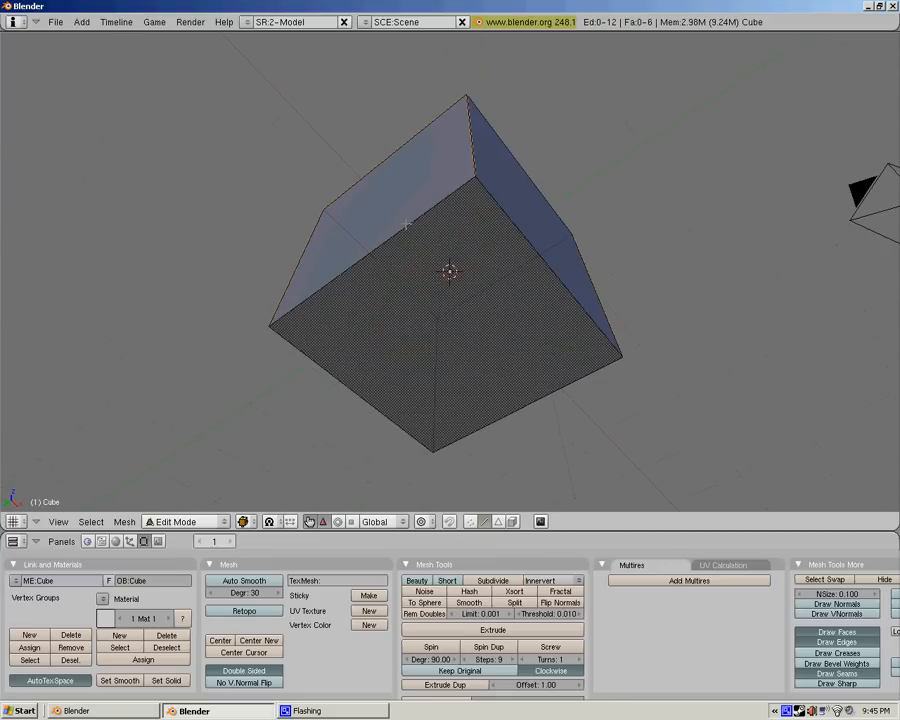
{"action": "middle_click_drag", "start_coordinate": [408, 255], "coordinate": [526, 288]}
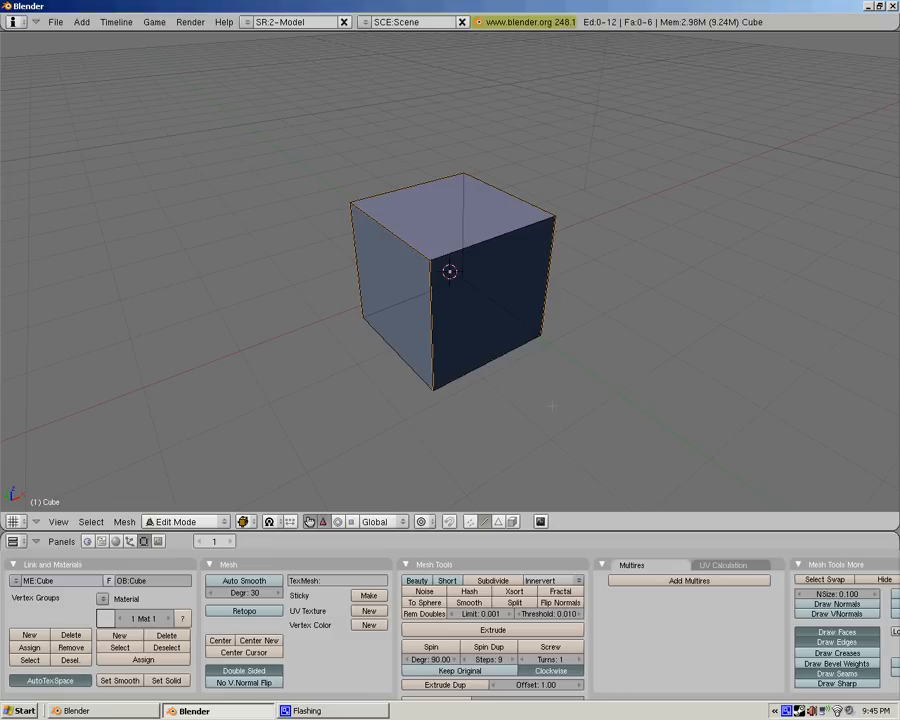
Step: Split the 3D view vertically near its middle into two side-by-side areas
{"action": "right_click", "coordinate": [604, 531]}
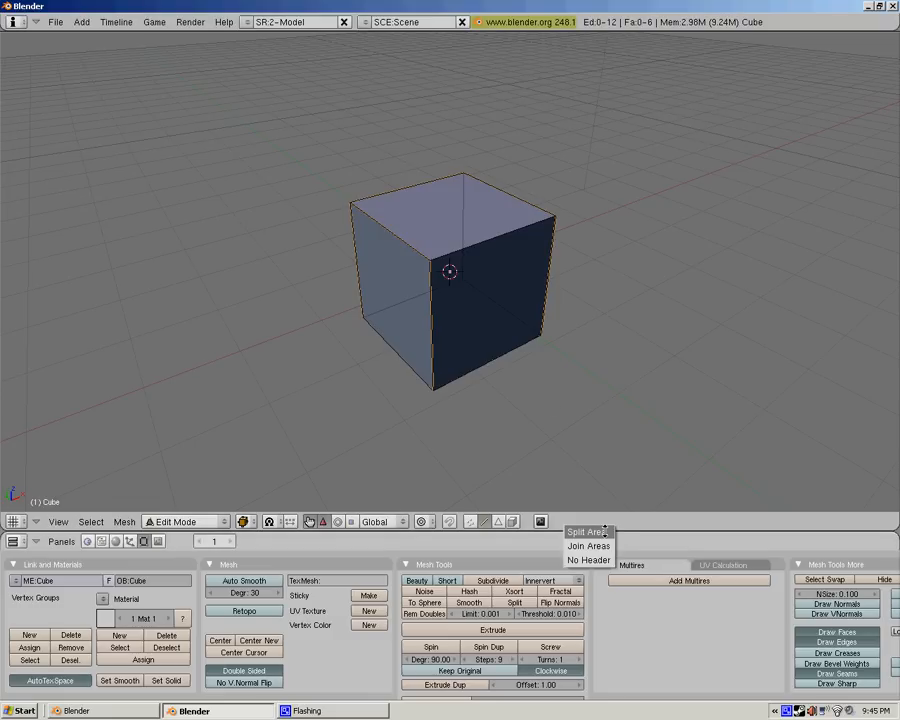
{"action": "left_click", "coordinate": [593, 532]}
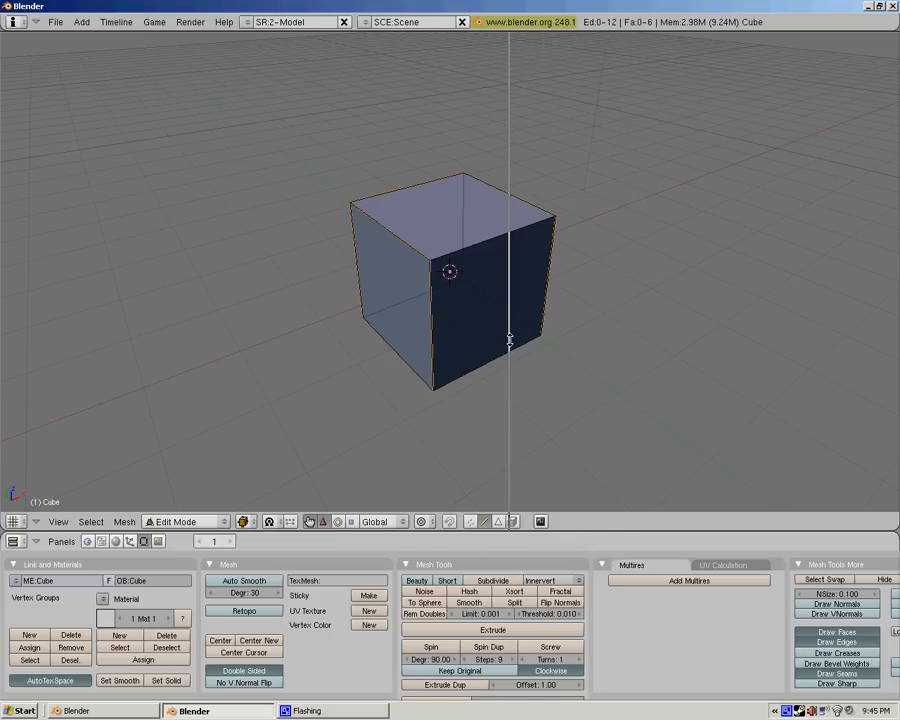
{"action": "left_click", "coordinate": [440, 336]}
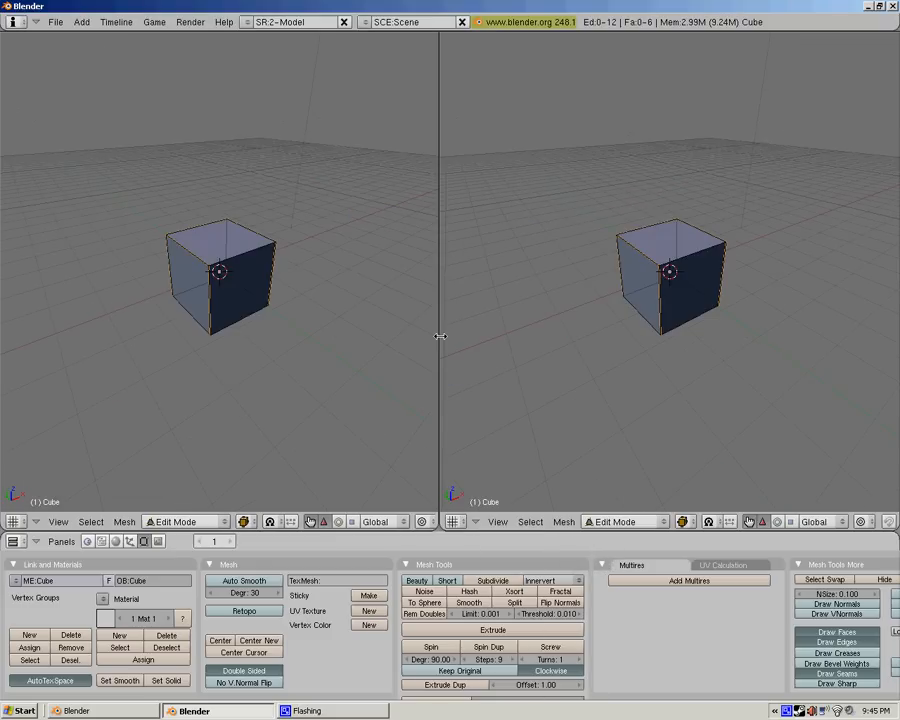
{"action": "middle_click_drag", "start_coordinate": [600, 330], "coordinate": [650, 310]}
{"action": "middle_click_drag", "start_coordinate": [300, 330], "coordinate": [250, 300]}
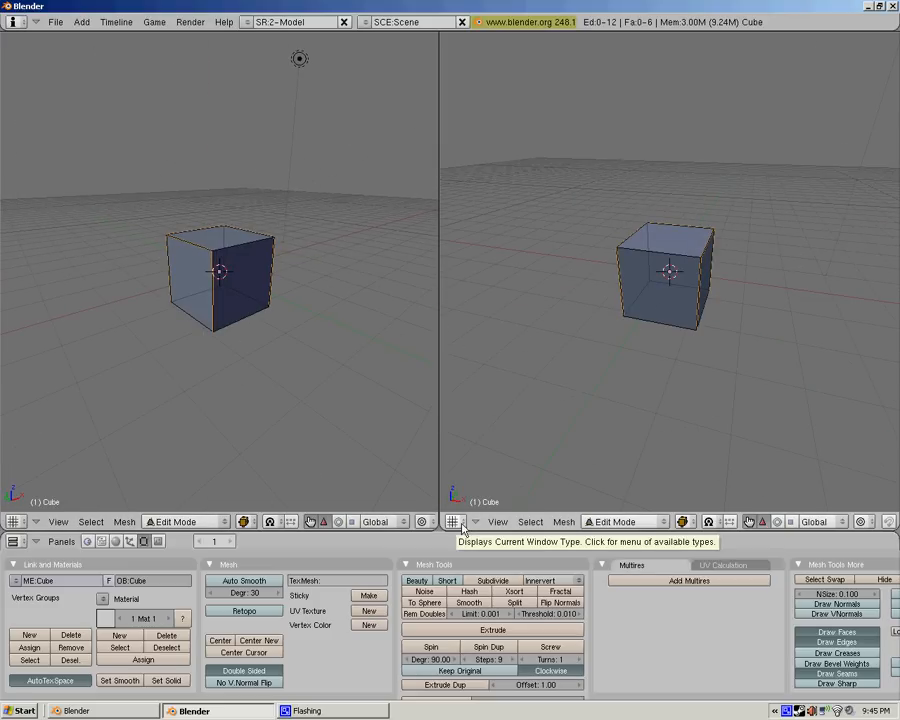
Step: Change the second 3D view into a UV/Image Editor
{"action": "left_click", "coordinate": [455, 522]}
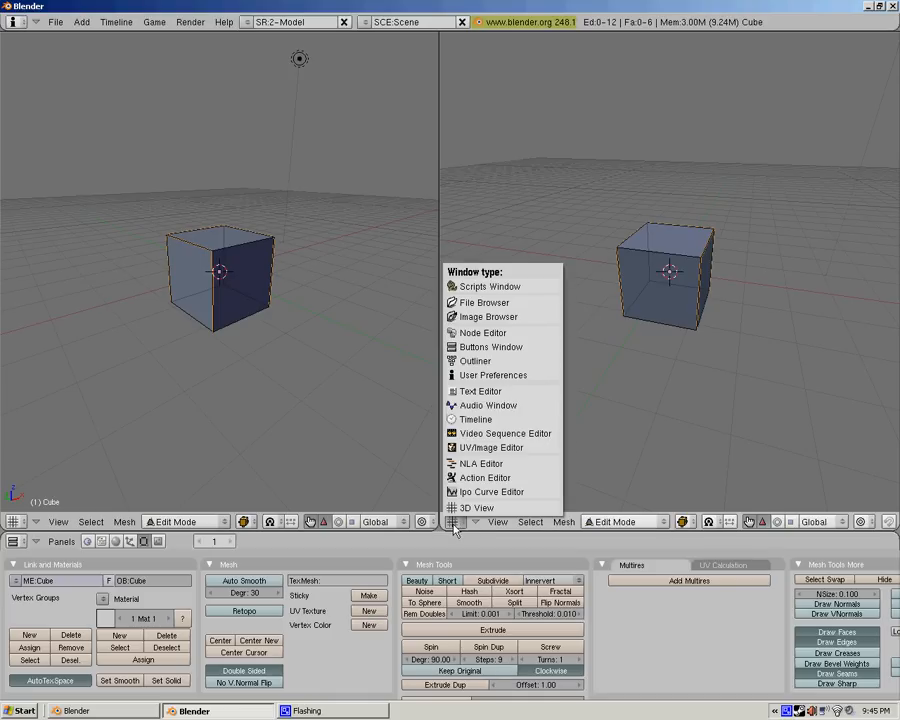
{"action": "left_click", "coordinate": [511, 450]}
{"action": "scroll", "coordinate": [710, 275], "scroll_direction": "up", "scroll_amount": 2}
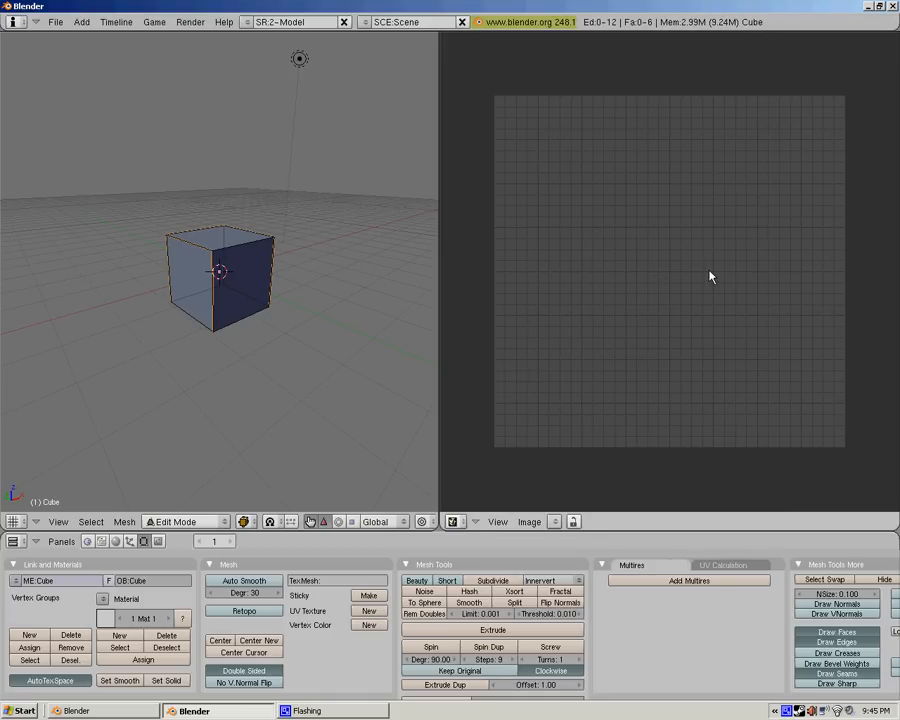
{"action": "key", "text": "a"}
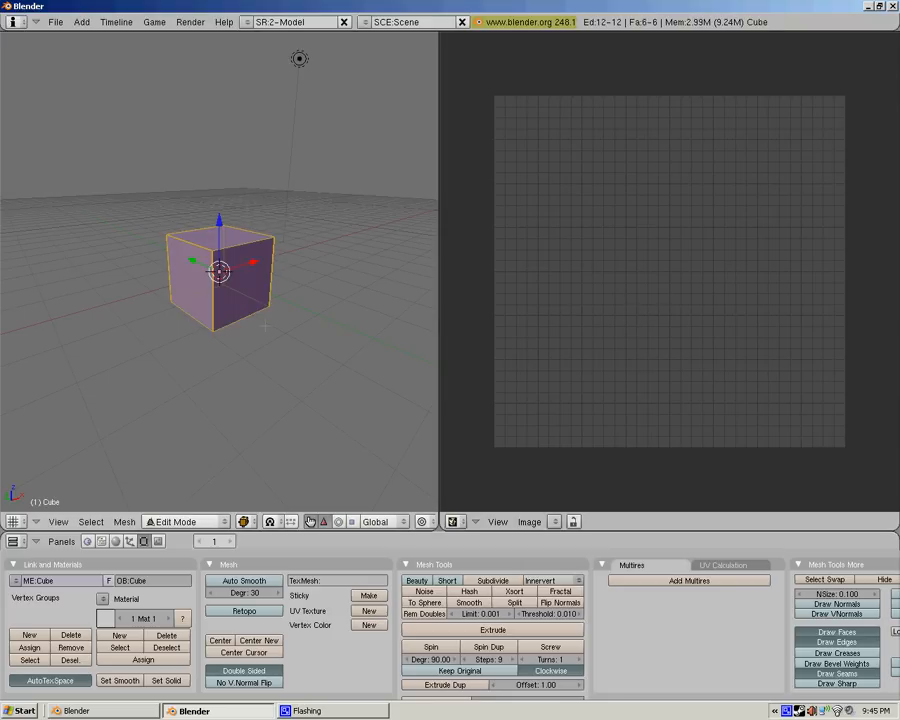
{"action": "key", "text": "a"}
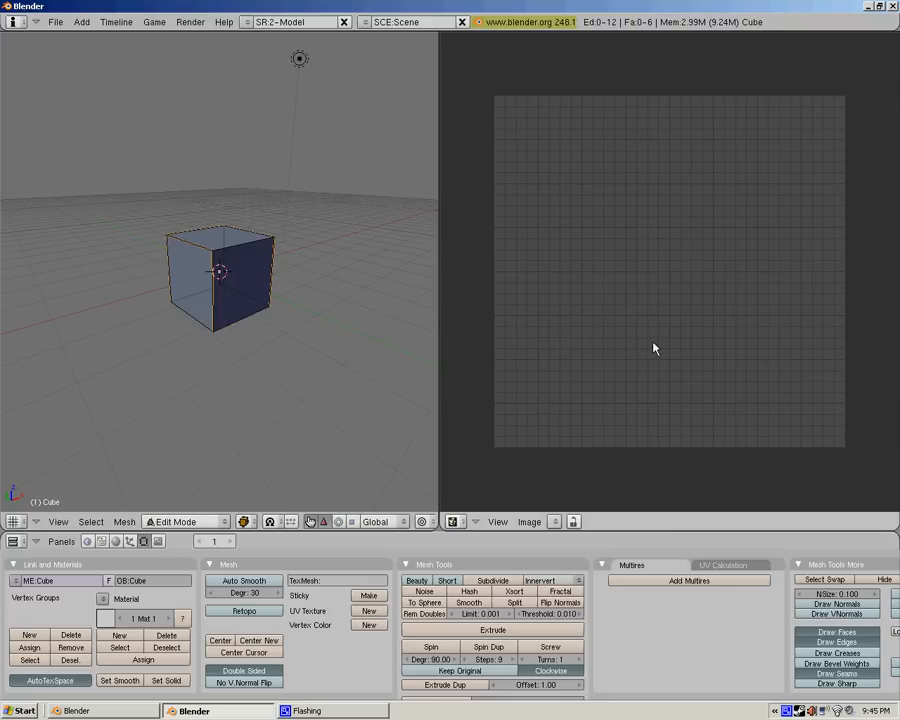
{"action": "scroll", "coordinate": [655, 342], "scroll_direction": "up", "scroll_amount": 1}
{"action": "scroll", "coordinate": [656, 342], "scroll_direction": "down", "scroll_amount": 1}
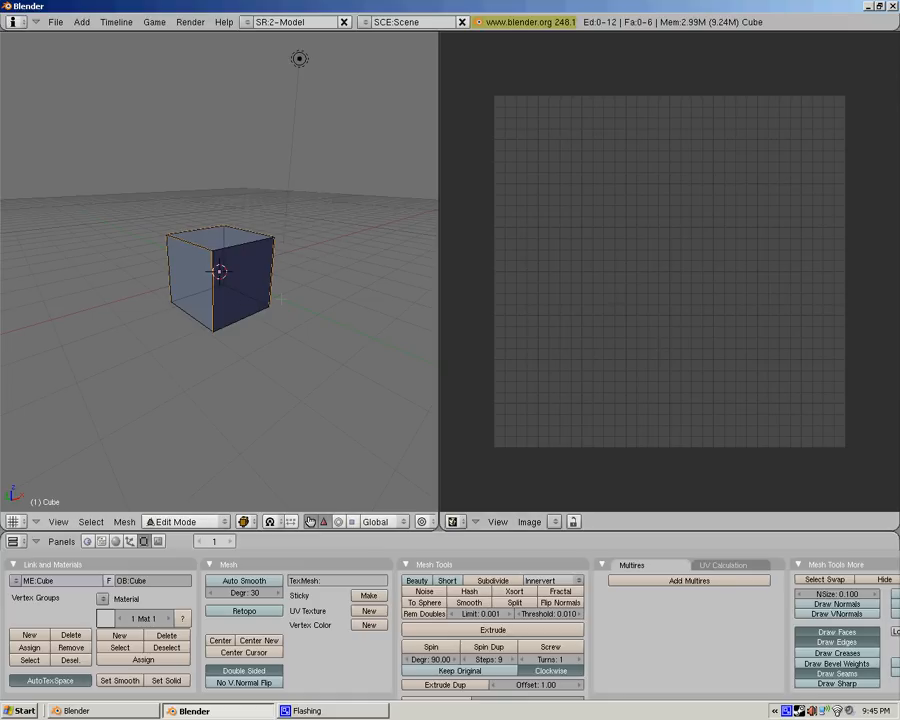
Step: Select the whole cube mesh and unwrap it along the marked seams with the standard Unwrap calculation
{"action": "middle_click_drag", "start_coordinate": [312, 280], "coordinate": [255, 316]}
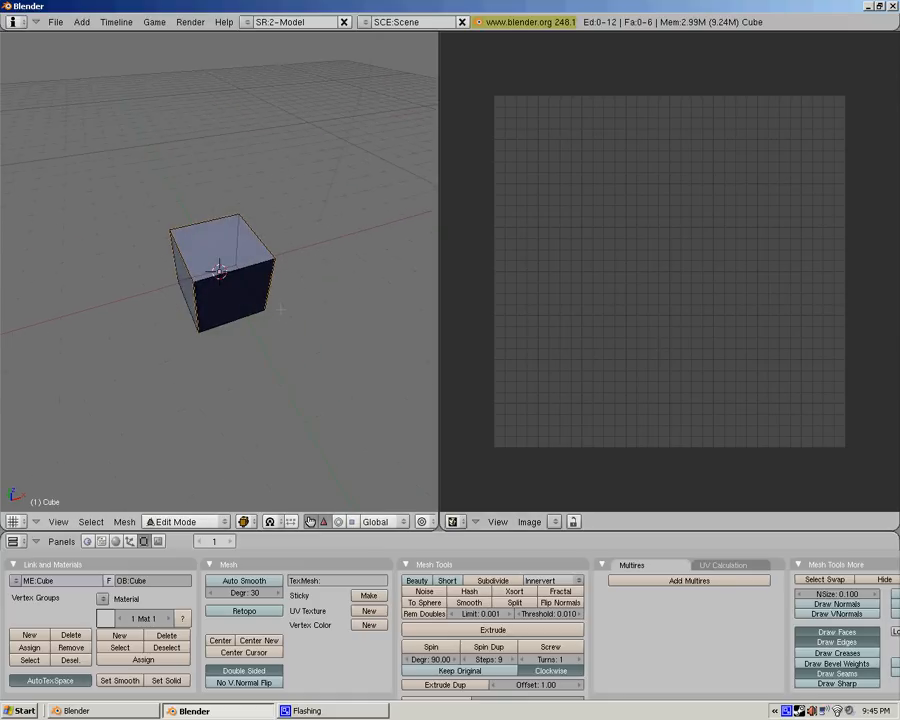
{"action": "scroll", "coordinate": [255, 316], "scroll_direction": "up", "scroll_amount": 3}
{"action": "middle_click_drag", "start_coordinate": [193, 309], "coordinate": [315, 240]}
{"action": "key", "text": "a"}
{"action": "middle_click_drag", "start_coordinate": [124, 275], "coordinate": [370, 320]}
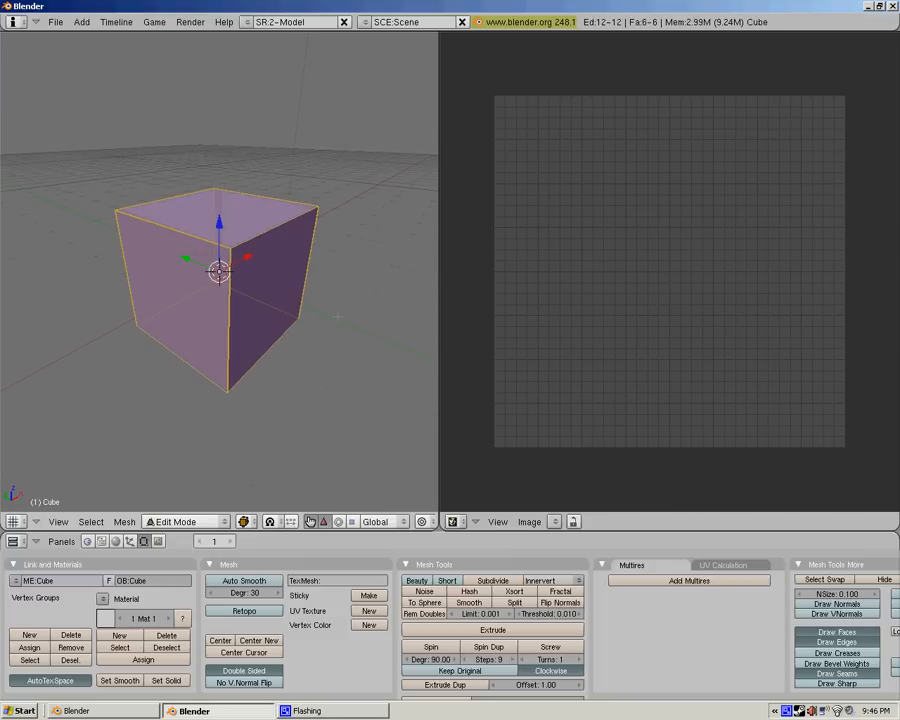
{"action": "middle_click_drag", "start_coordinate": [148, 294], "coordinate": [318, 285]}
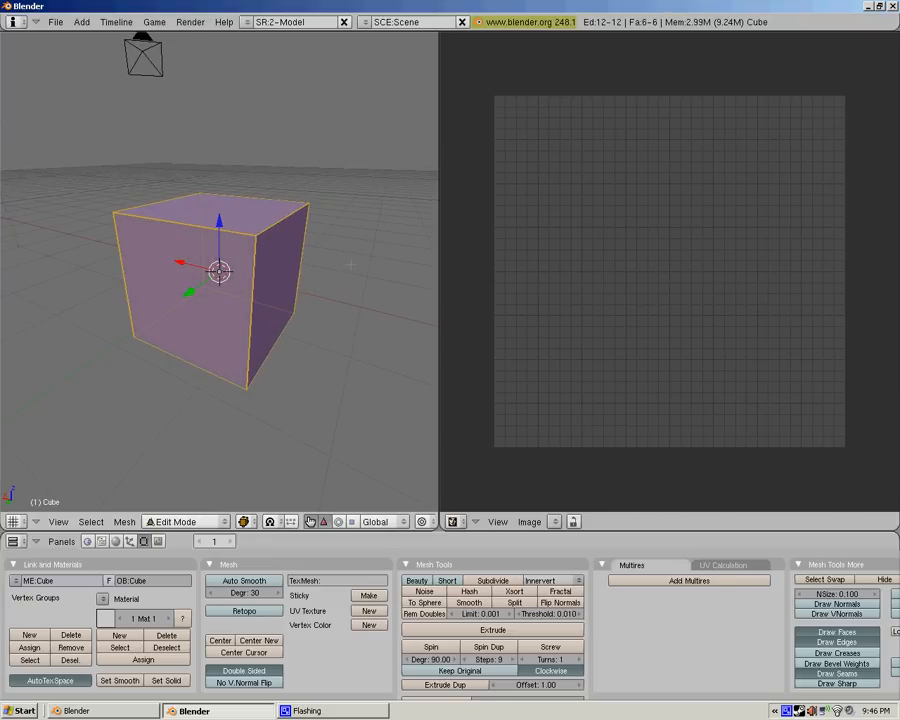
{"action": "middle_click_drag", "start_coordinate": [350, 265], "coordinate": [240, 285]}
{"action": "key", "text": "u"}
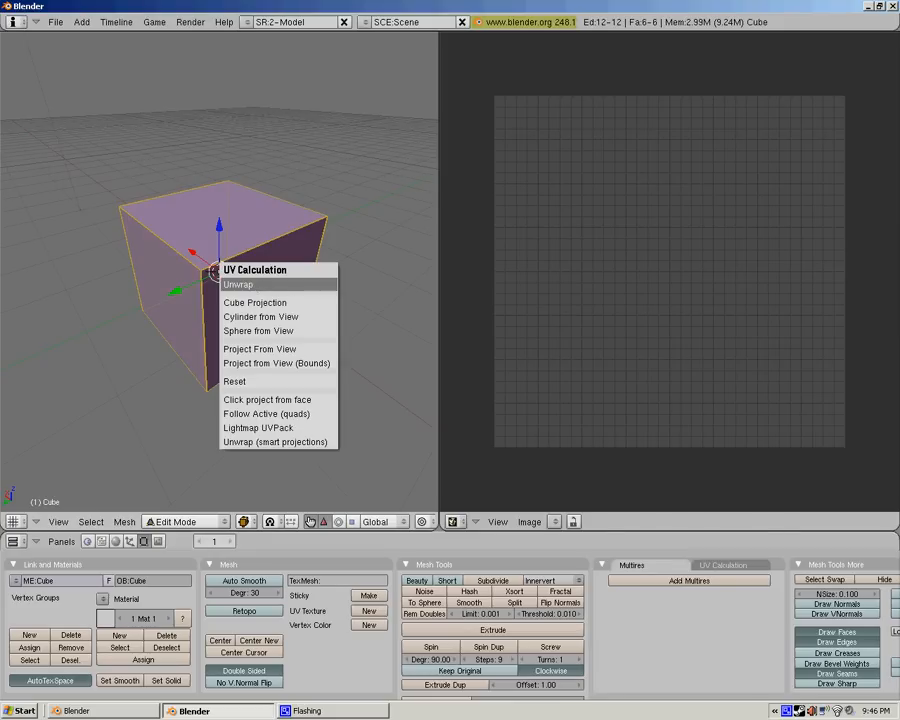
{"action": "left_click", "coordinate": [255, 284]}
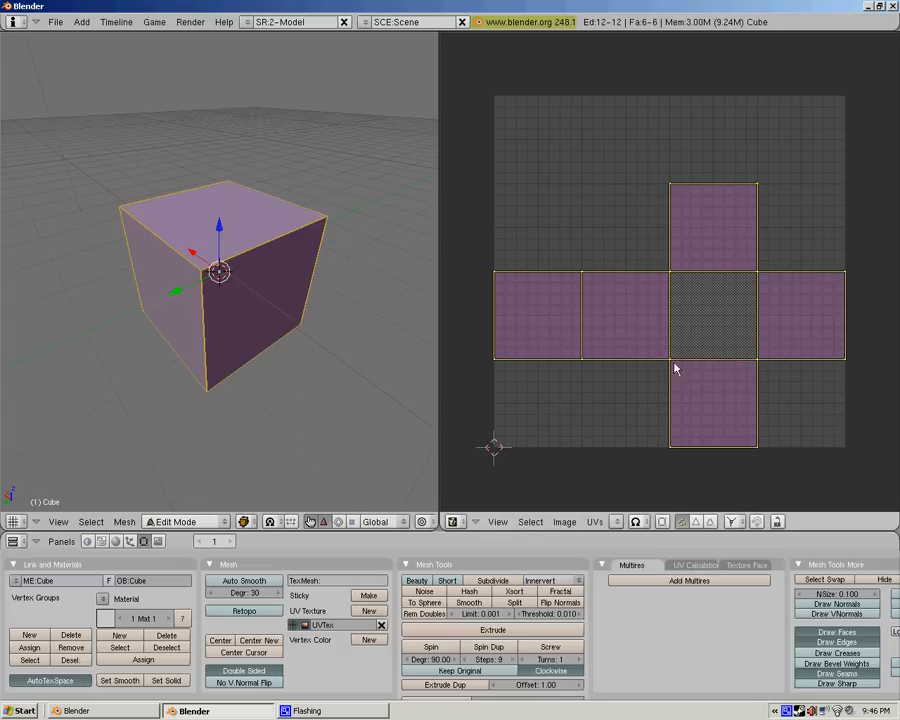
Step: Transform the entire unwrapped UV layout freehand, moving it upward, shrinking it and rotating it clockwise to a diagonal position within the grid
{"action": "key", "text": "a"}
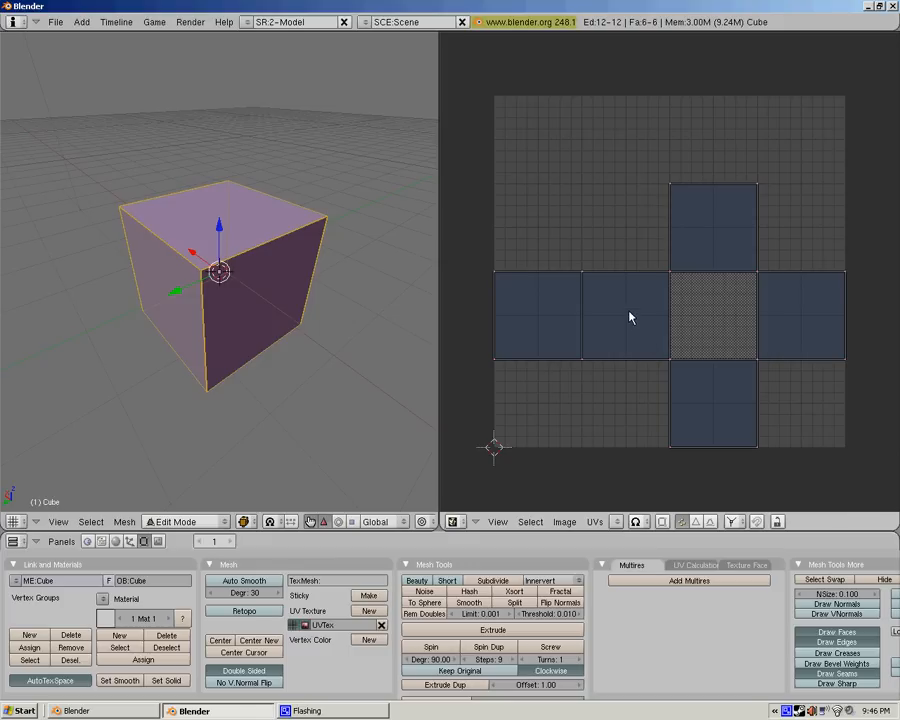
{"action": "key", "text": "a"}
{"action": "key", "text": "a"}
{"action": "key", "text": "a"}
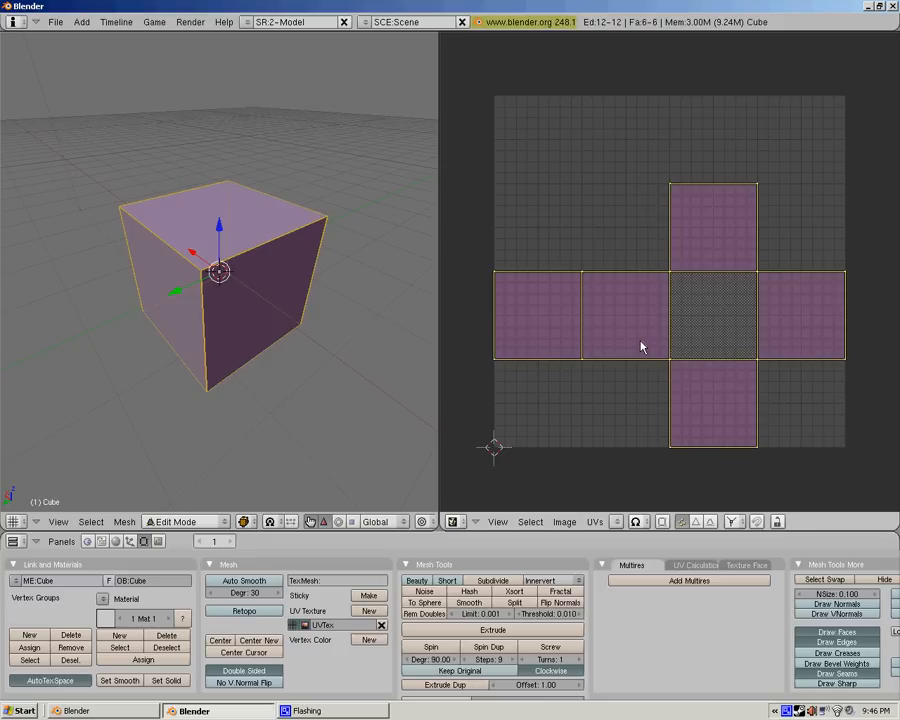
{"action": "key", "text": "g"}
{"action": "left_click", "coordinate": [647, 343]}
{"action": "key", "text": "s"}
{"action": "left_click", "coordinate": [733, 343]}
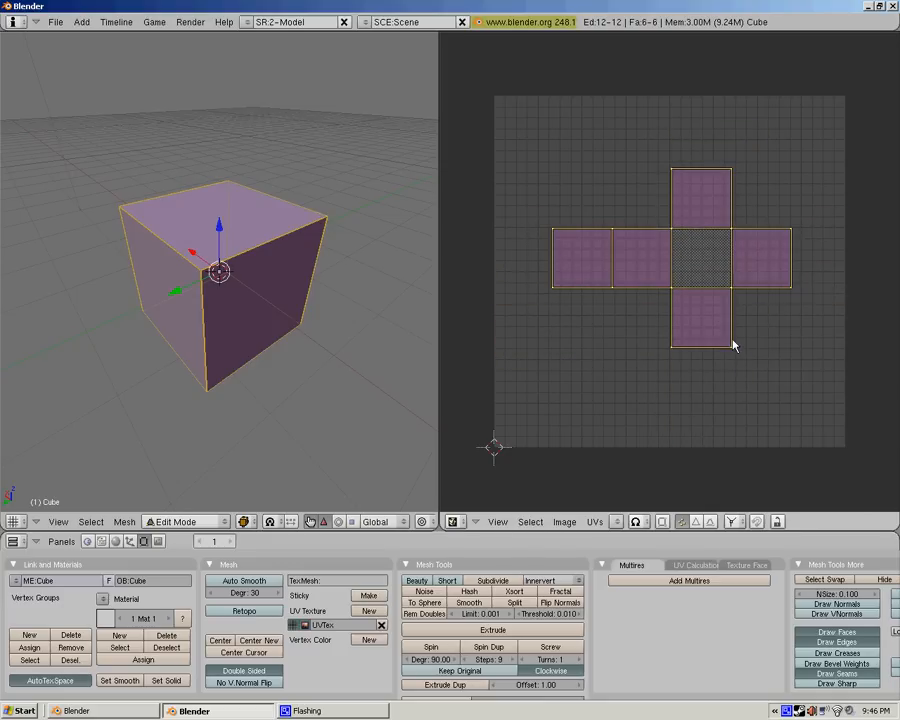
{"action": "key", "text": "r"}
{"action": "left_click", "coordinate": [647, 378]}
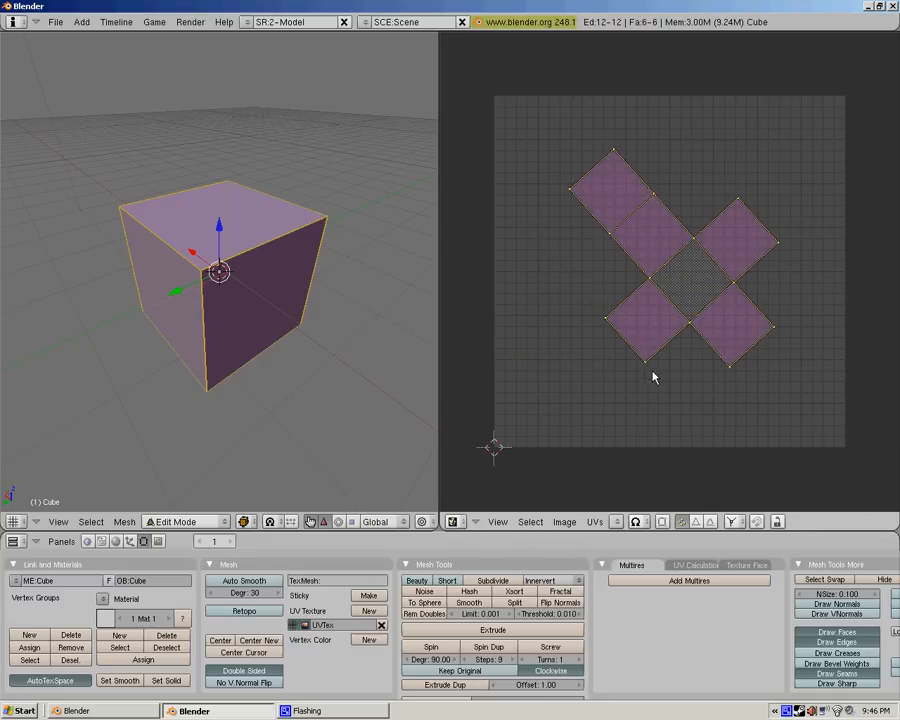
Step: Enlarge the whole UV layout freehand until it nearly fills the grid, and shift it slightly down and left
{"action": "key", "text": "s"}
{"action": "left_click", "coordinate": [703, 391]}
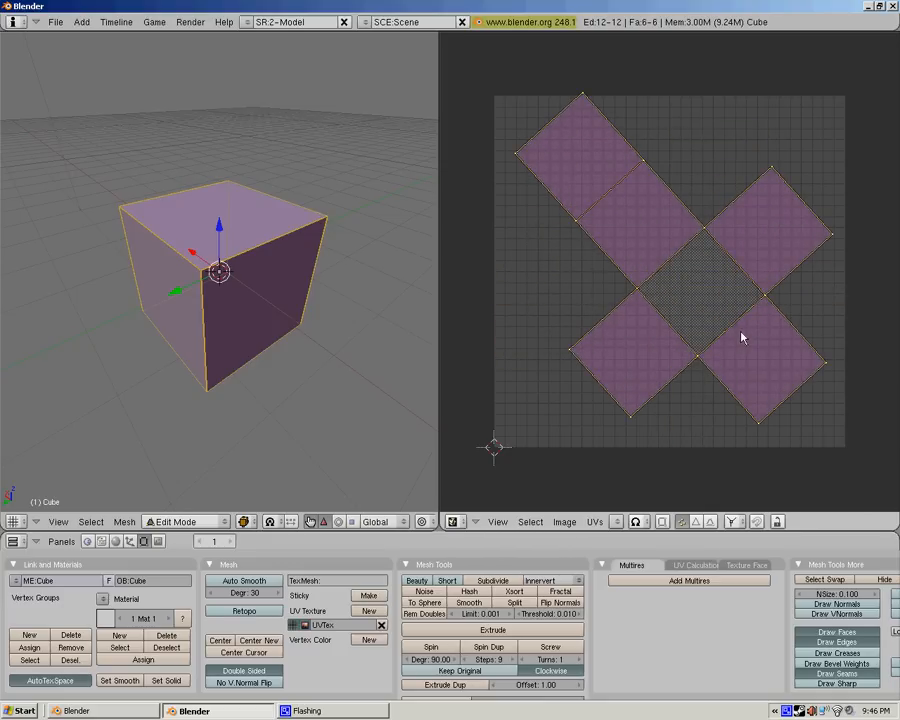
{"action": "key", "text": "g"}
{"action": "left_click", "coordinate": [731, 347]}
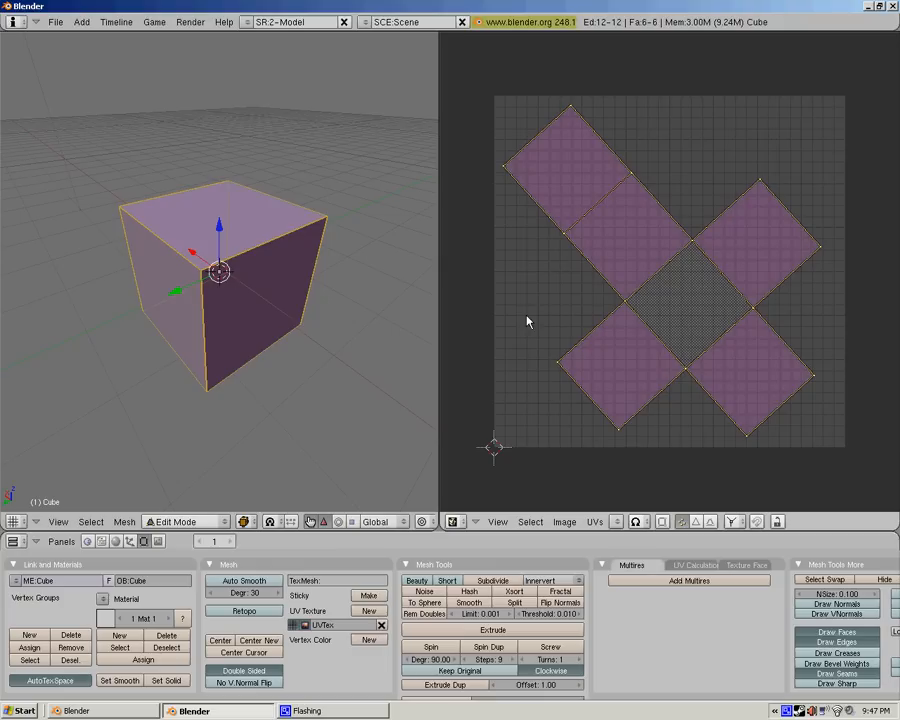
Step: Rescale and reposition the whole UV layout freehand so it spans most of the grid and stays inside its borders
{"action": "key", "text": "s"}
{"action": "left_click", "coordinate": [662, 330]}
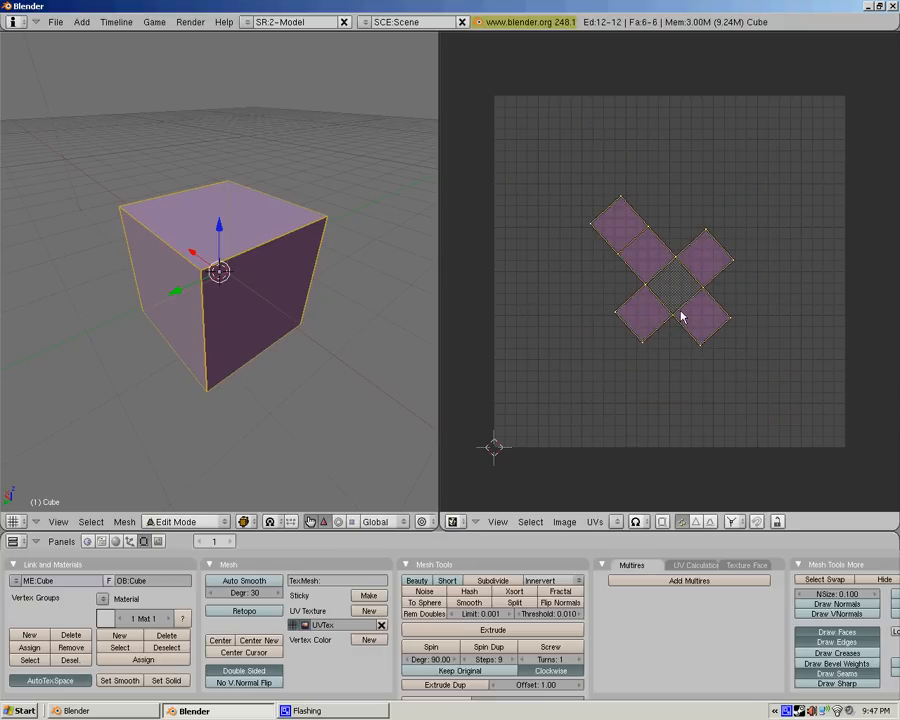
{"action": "key", "text": "g"}
{"action": "key", "text": "s"}
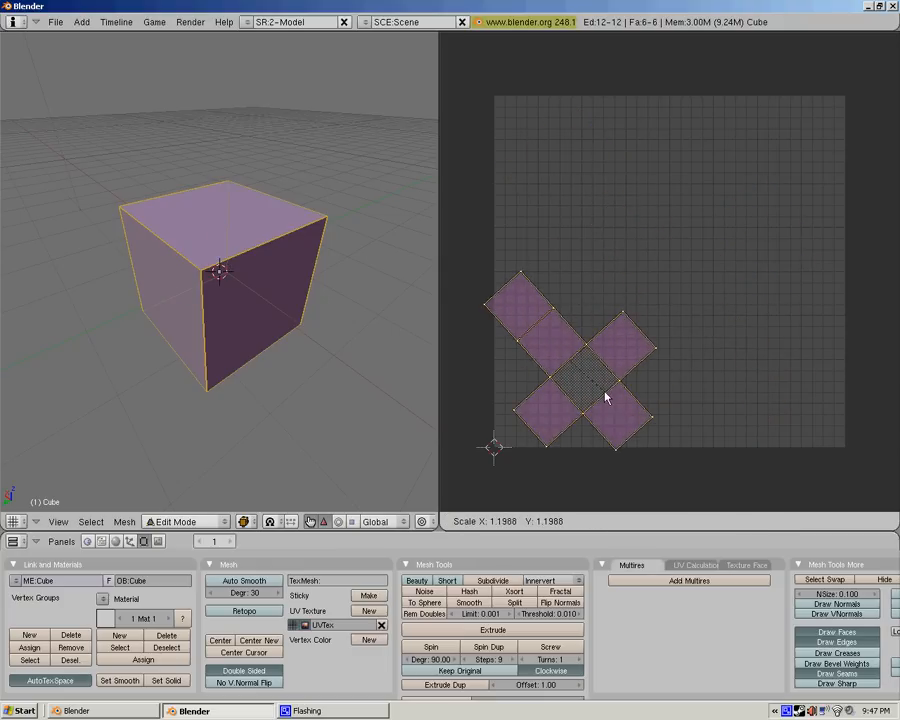
{"action": "left_click", "coordinate": [640, 407]}
{"action": "key", "text": "g"}
{"action": "left_click", "coordinate": [703, 345]}
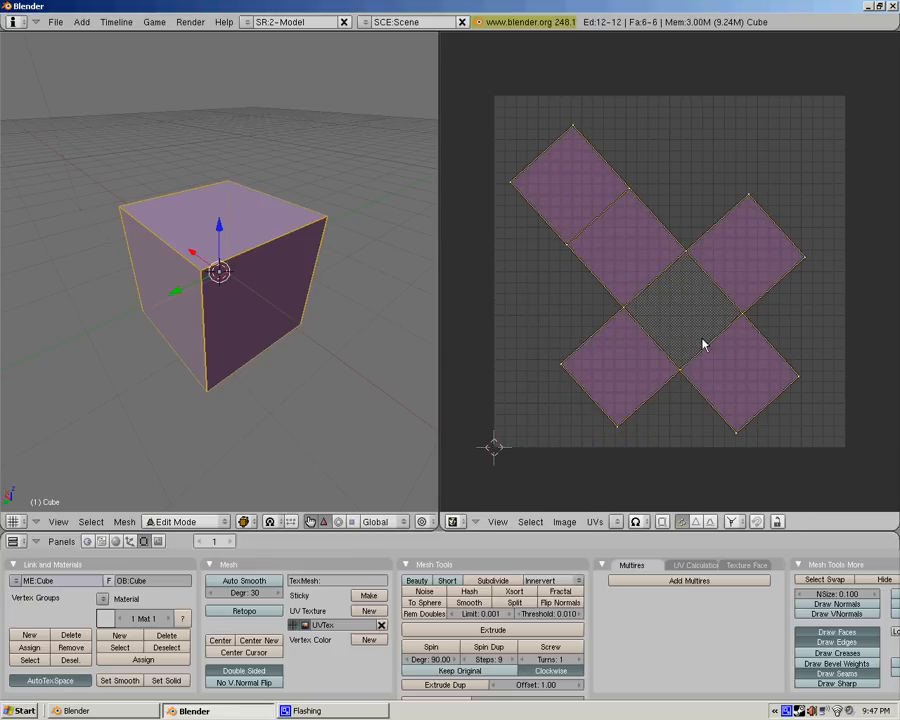
Step: Deselect all UVs and the entire cube mesh, and switch the mesh to face select mode
{"action": "key", "text": "a"}
{"action": "key", "text": "a"}
{"action": "key", "text": "a"}
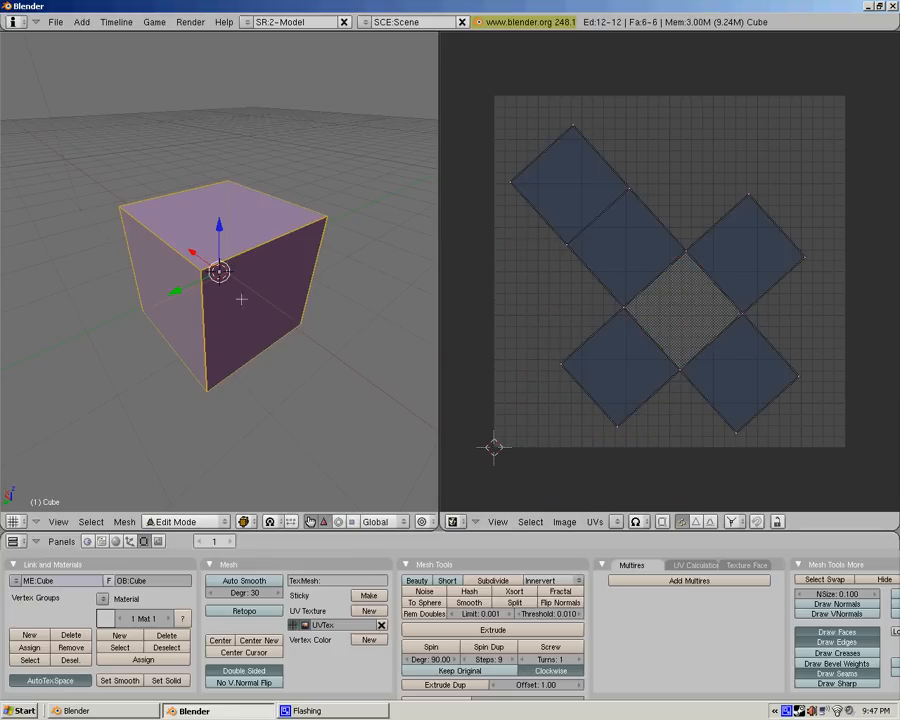
{"action": "key", "text": "a"}
{"action": "mouse_move", "coordinate": [275, 323]}
{"action": "middle_mouse_down"}
{"action": "mouse_move", "coordinate": [269, 297]}
{"action": "mouse_move", "coordinate": [140, 240]}
{"action": "mouse_move", "coordinate": [114, 268]}
{"action": "mouse_move", "coordinate": [171, 320]}
{"action": "mouse_move", "coordinate": [215, 300]}
{"action": "mouse_move", "coordinate": [303, 356]}
{"action": "mouse_move", "coordinate": [217, 271]}
{"action": "mouse_move", "coordinate": [299, 313]}
{"action": "mouse_move", "coordinate": [227, 311]}
{"action": "mouse_move", "coordinate": [328, 291]}
{"action": "mouse_move", "coordinate": [278, 321]}
{"action": "middle_mouse_up"}
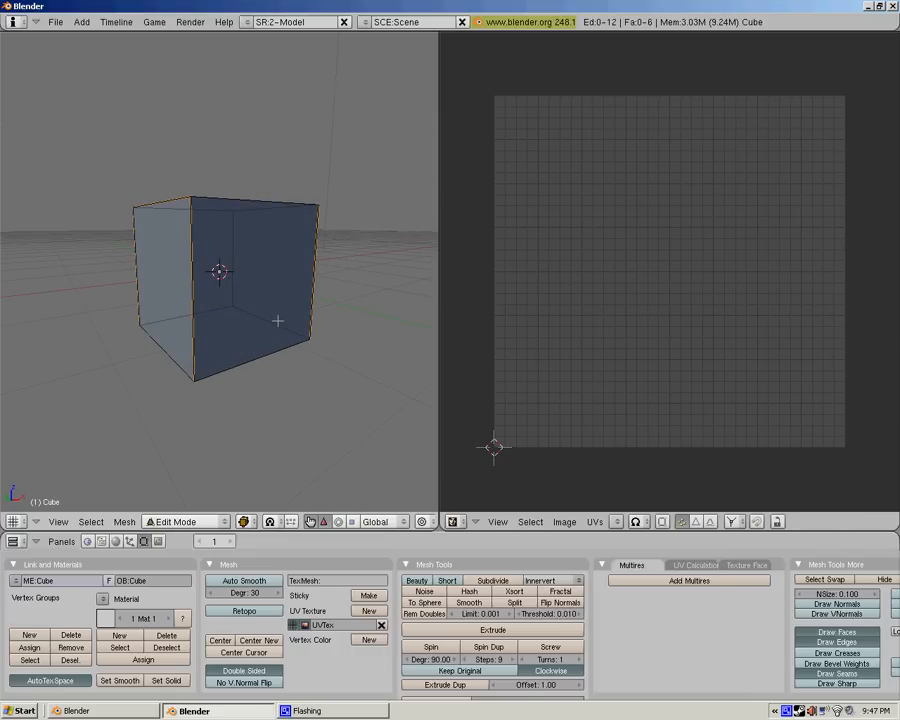
{"action": "key", "text": "ctrl+Tab"}
{"action": "left_click", "coordinate": [265, 333]}
{"action": "middle_click_drag", "start_coordinate": [253, 286], "coordinate": [335, 270]}
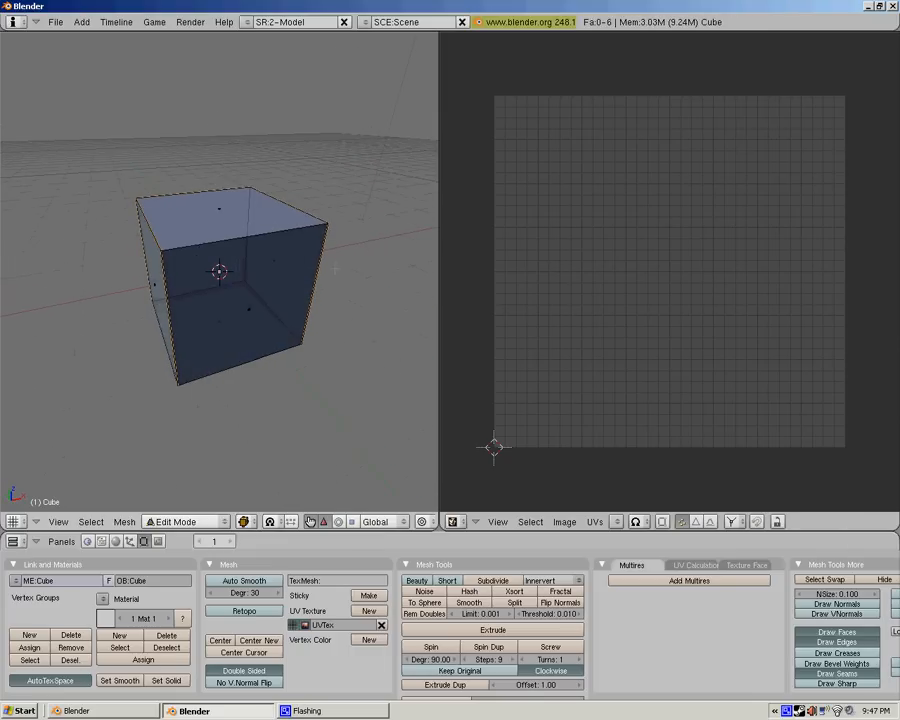
Step: Select individual cube faces, building up to two adjacent sides plus the top, and examine which UV squares they correspond to
{"action": "right_click", "coordinate": [250, 310]}
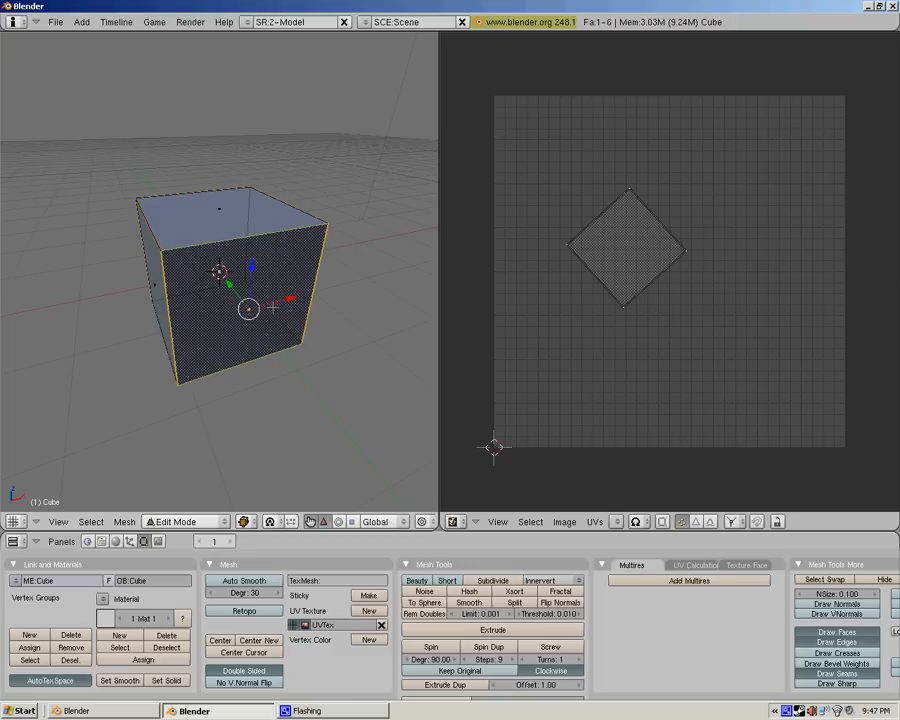
{"action": "middle_click_drag", "start_coordinate": [173, 297], "coordinate": [176, 302]}
{"action": "right_click", "coordinate": [177, 305]}
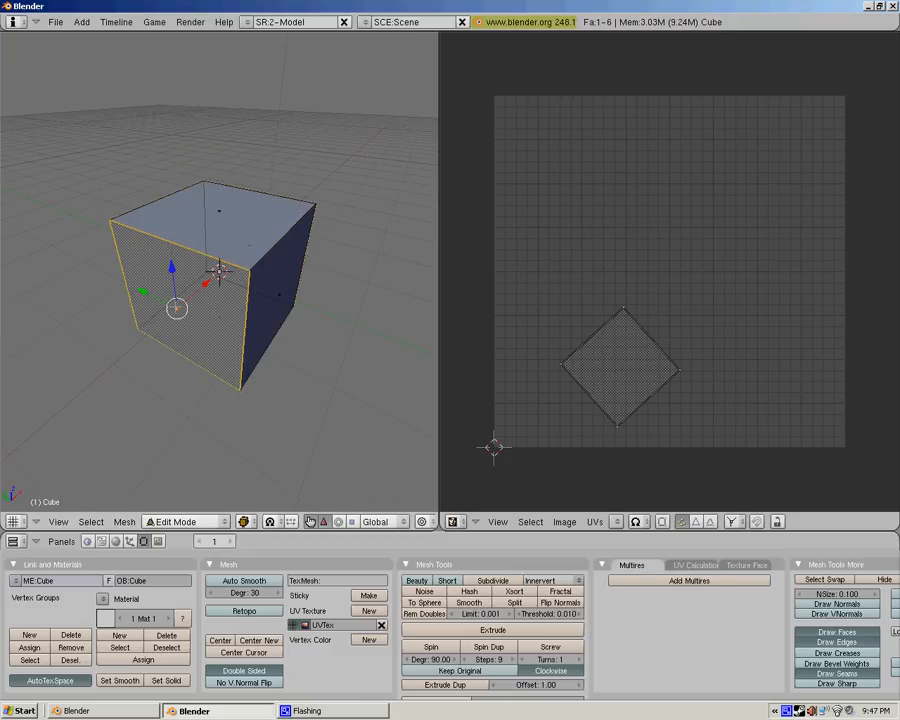
{"action": "right_click", "coordinate": [279, 292], "text": "shift"}
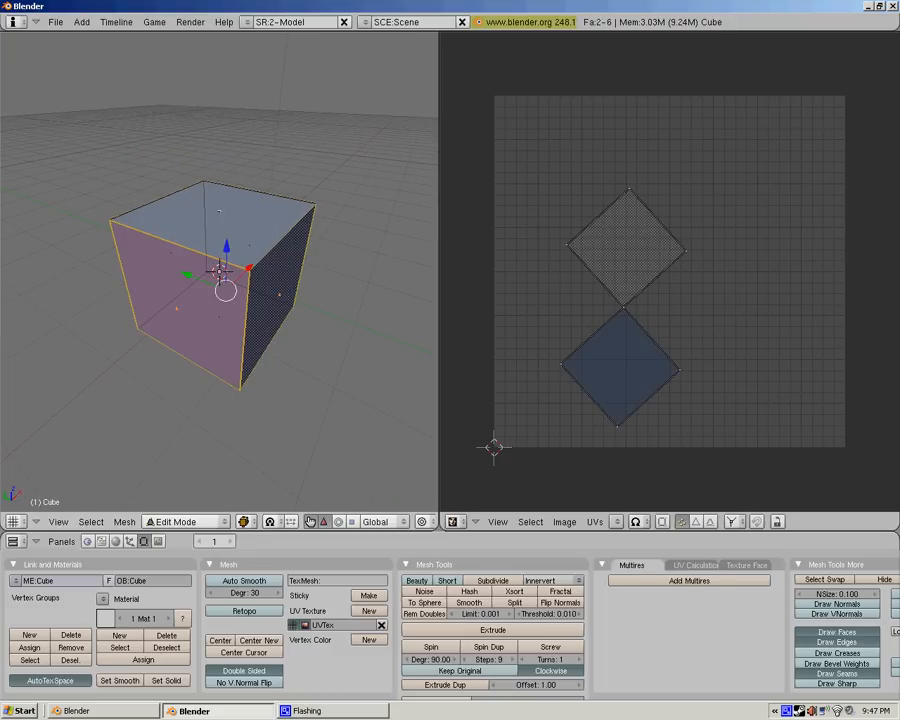
{"action": "right_click", "coordinate": [219, 211], "text": "shift"}
{"action": "middle_click_drag", "start_coordinate": [328, 264], "coordinate": [164, 208]}
{"action": "key", "text": "a"}
{"action": "key", "text": "a"}
{"action": "key", "text": "a"}
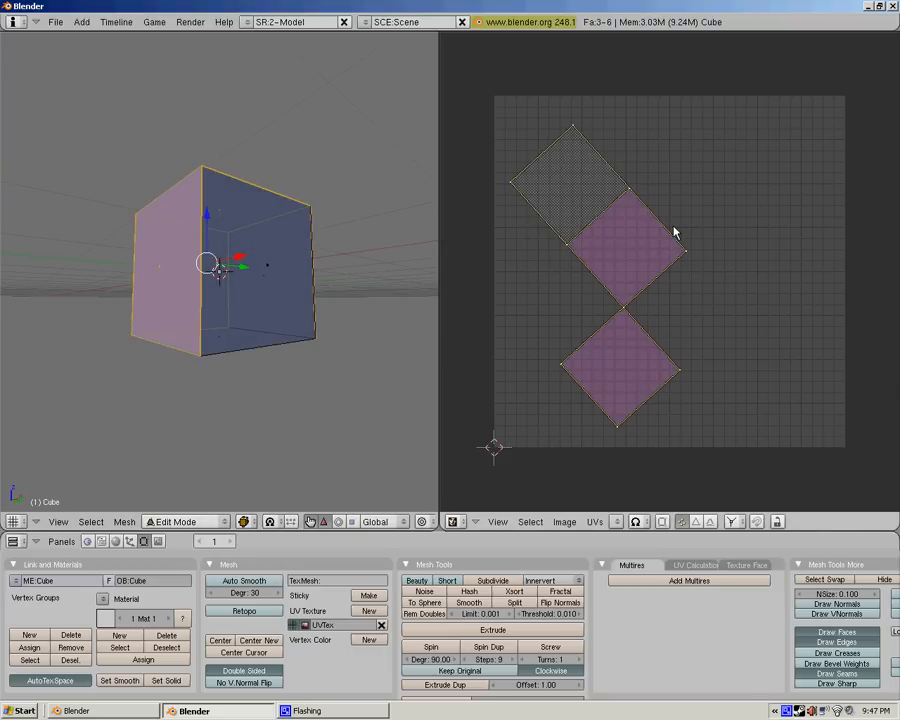
{"action": "key", "text": "a"}
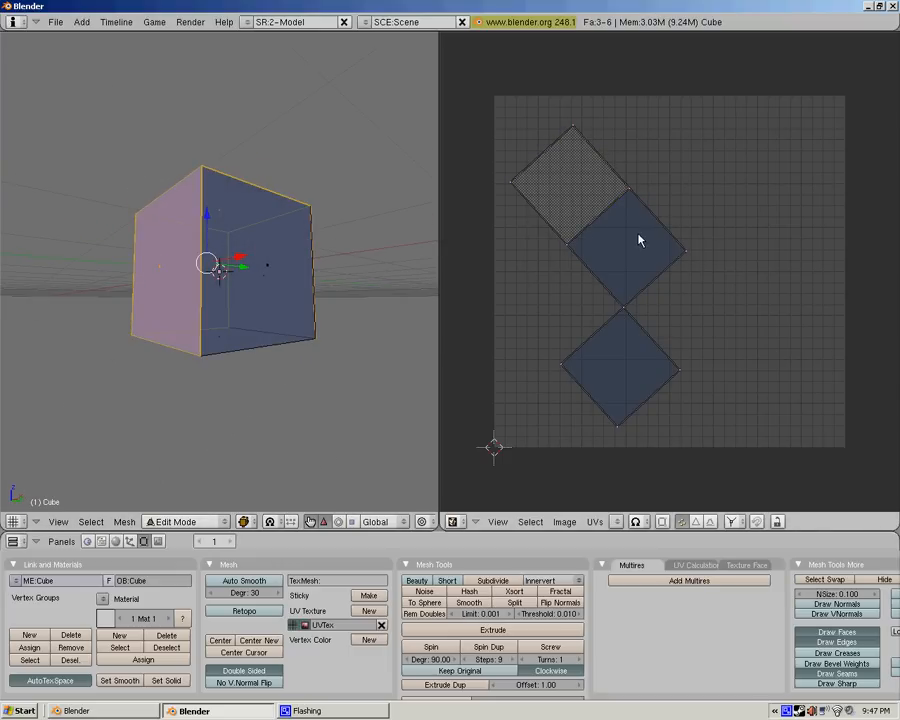
{"action": "middle_click_drag", "start_coordinate": [268, 205], "coordinate": [296, 273]}
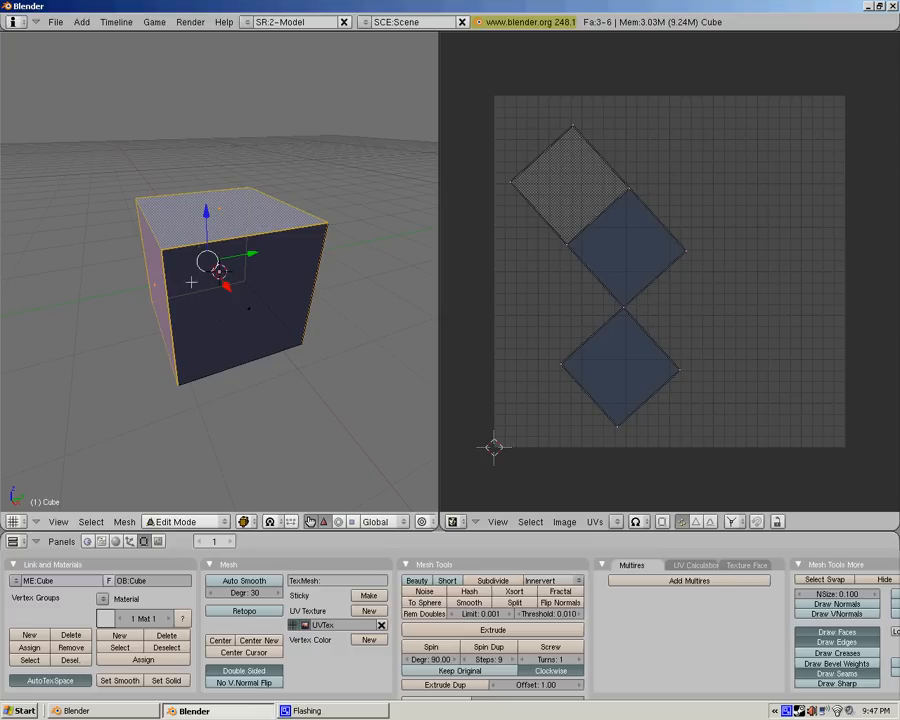
{"action": "middle_click_drag", "start_coordinate": [326, 307], "coordinate": [262, 292]}
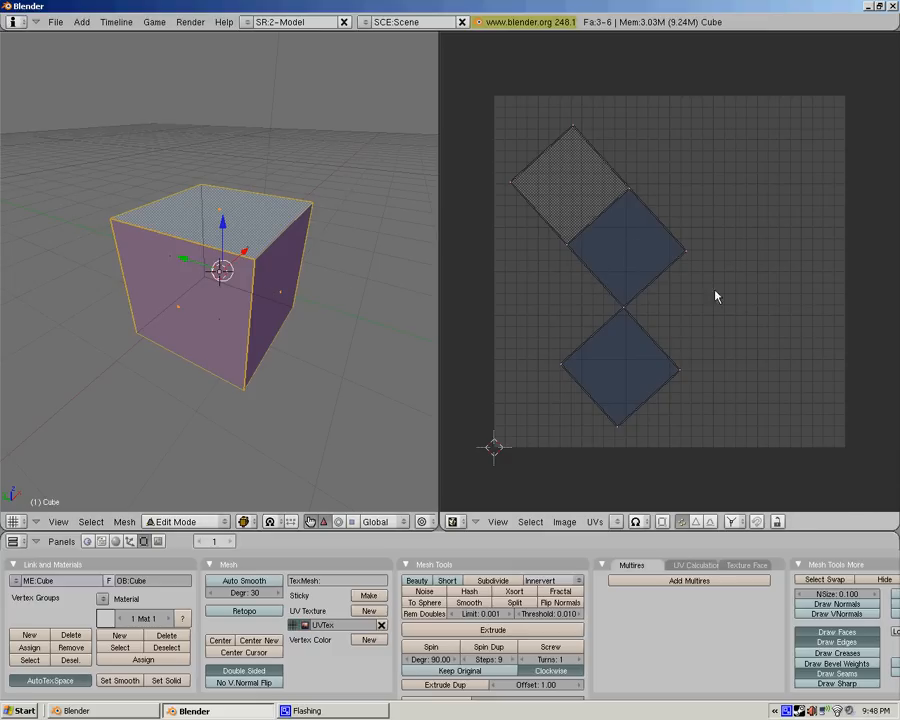
Step: Select only the cube's top face and box-select all corners of its UV square
{"action": "key", "text": "a"}
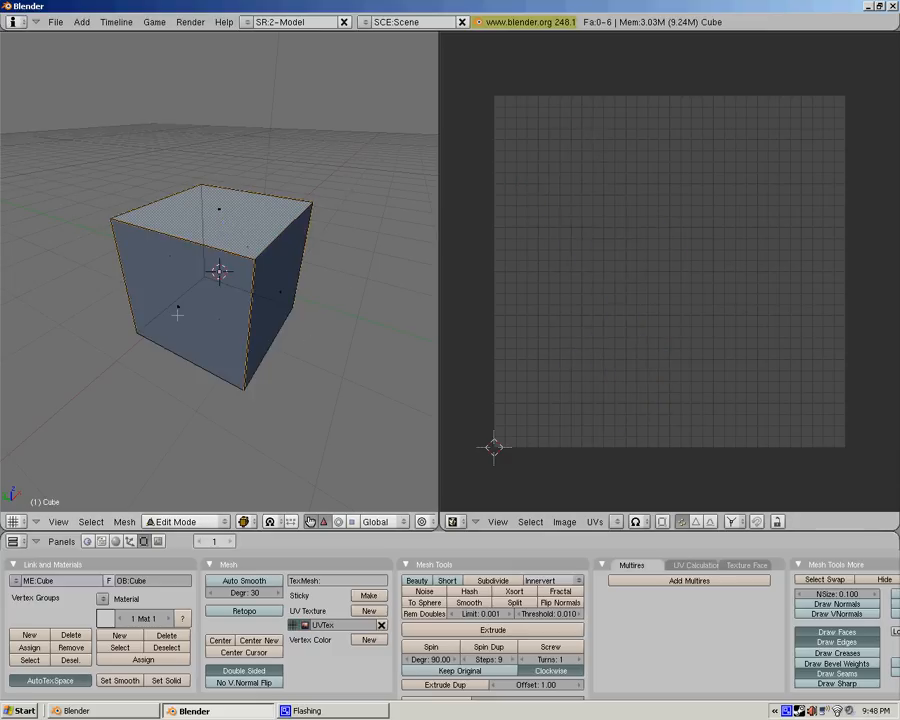
{"action": "key", "text": "a"}
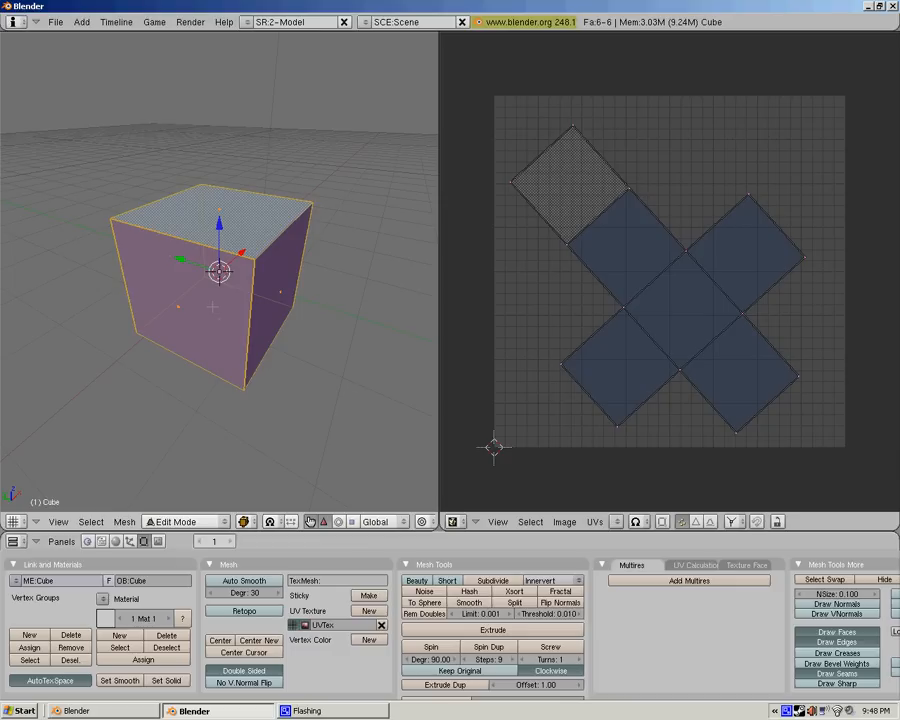
{"action": "key", "text": "a"}
{"action": "right_click", "coordinate": [150, 216]}
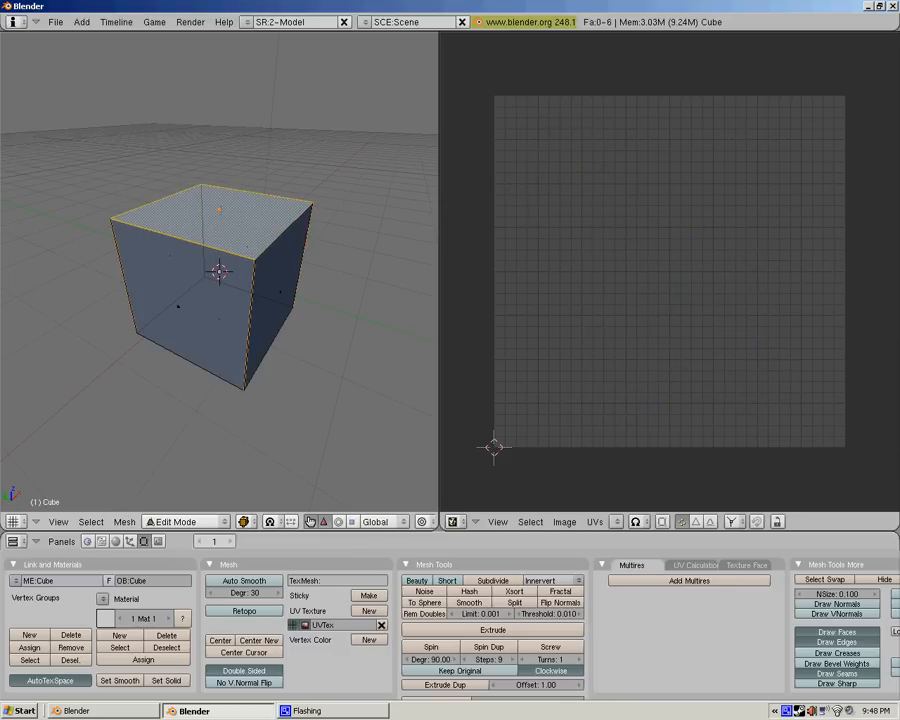
{"action": "key", "text": "b"}
{"action": "left_click_drag", "start_coordinate": [494, 100], "coordinate": [665, 271]}
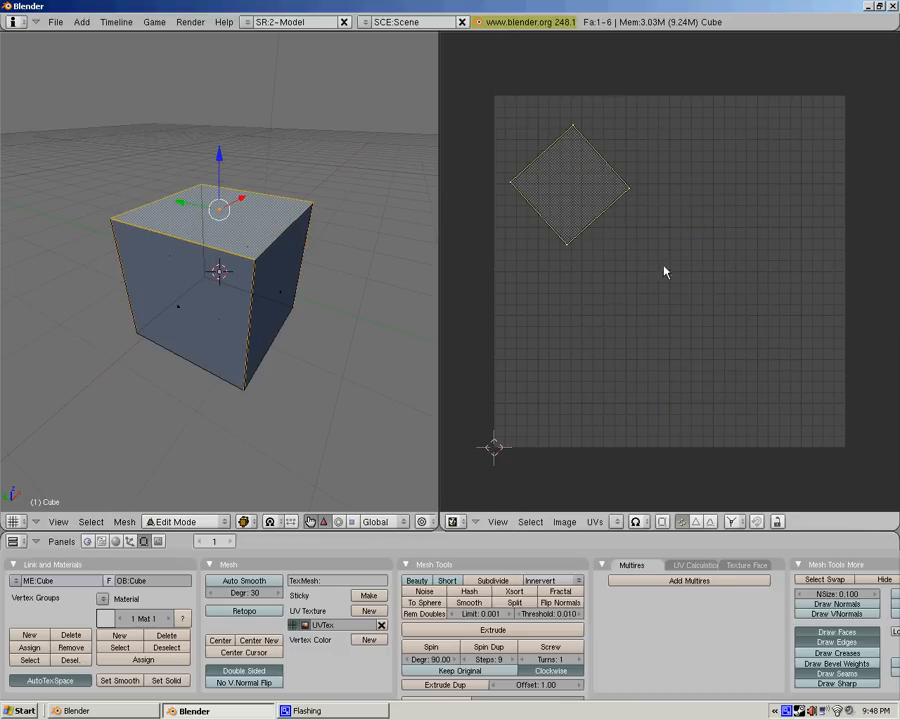
Step: Move the top face's UV square to the grid's upper-right corner and rotate it until its edges align with the grid
{"action": "key", "text": "g"}
{"action": "left_click", "coordinate": [832, 241]}
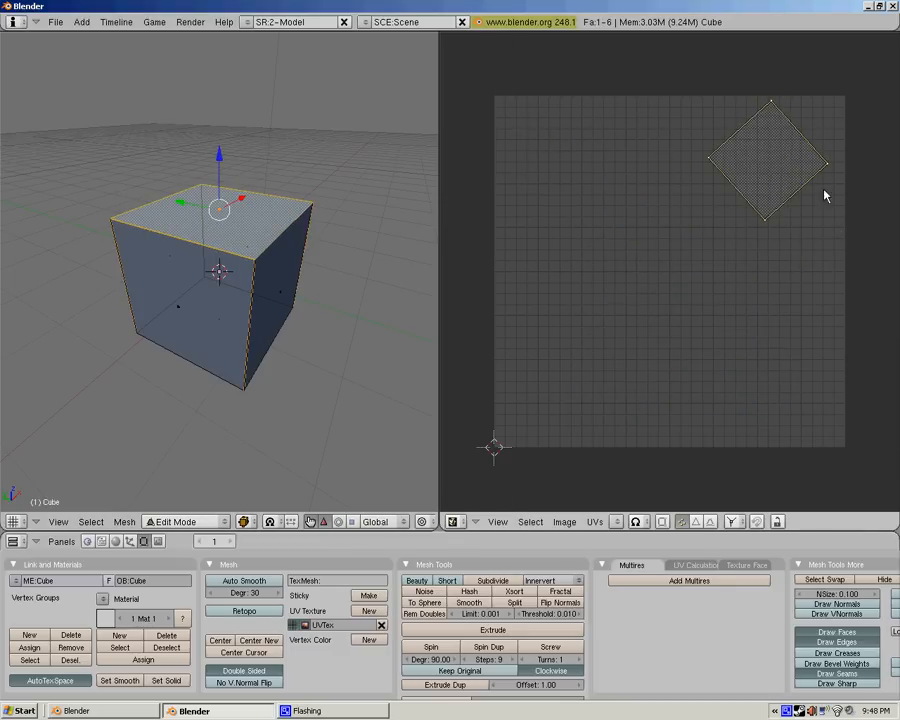
{"action": "key", "text": "r"}
{"action": "left_click", "coordinate": [796, 217]}
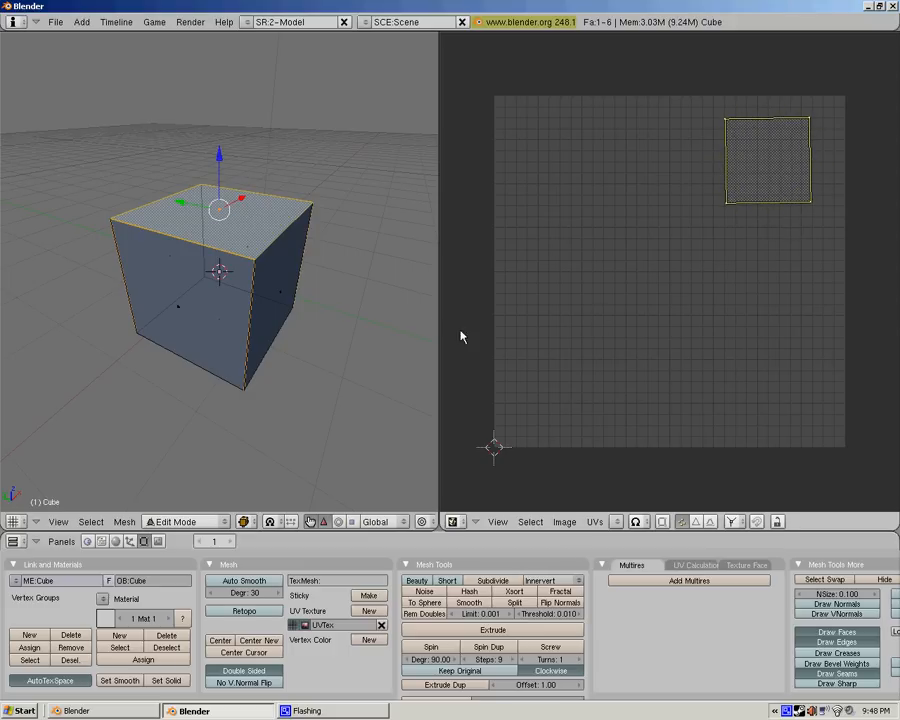
Step: Deselect the detached UV square and select every face of the cube to display the complete UV layout
{"action": "key", "text": "a"}
{"action": "key", "text": "a"}
{"action": "key", "text": "a"}
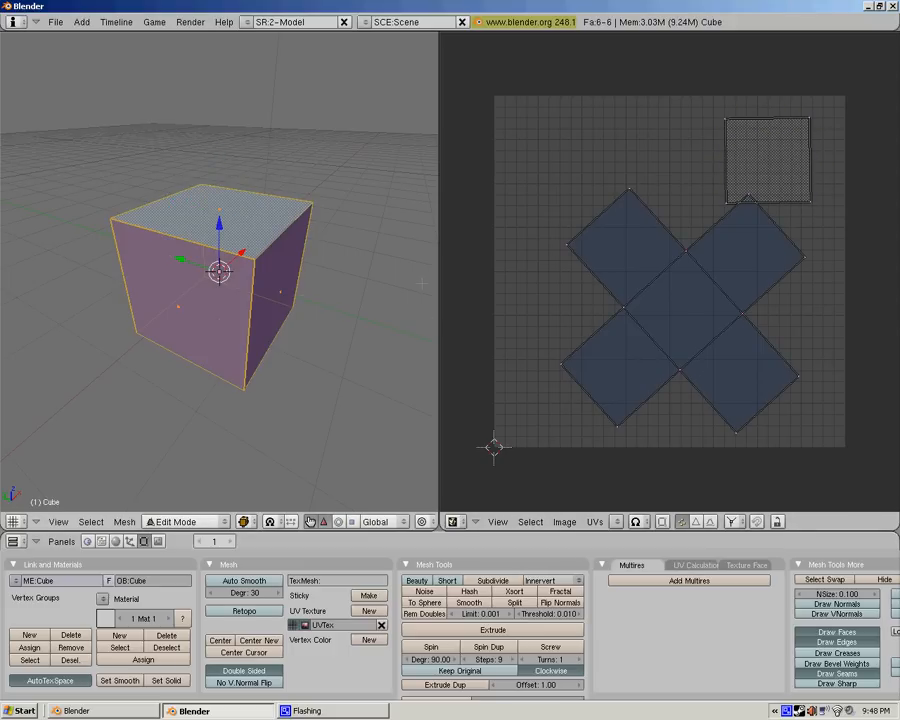
{"action": "key", "text": "a"}
{"action": "key", "text": "a"}
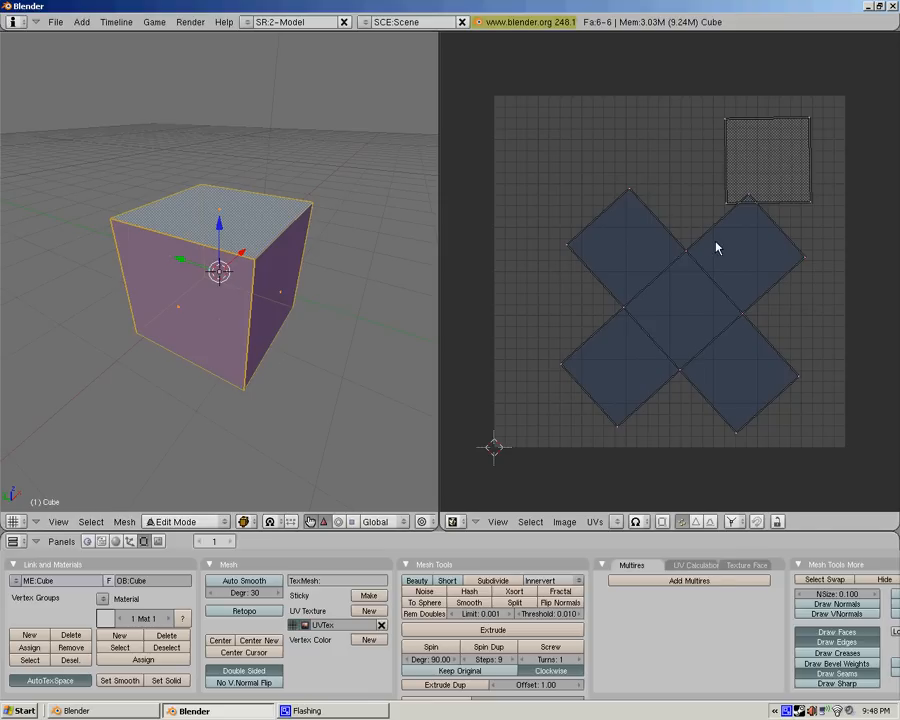
Step: Select the five-square cross-shaped UV island, move it left clear of the detached square, and deselect it
{"action": "key", "text": "b"}
{"action": "key", "text": "b"}
{"action": "mouse_move", "coordinate": [753, 207]}
{"action": "left_mouse_down"}
{"action": "mouse_move", "coordinate": [800, 261]}
{"action": "mouse_move", "coordinate": [757, 313]}
{"action": "mouse_move", "coordinate": [685, 257]}
{"action": "mouse_move", "coordinate": [800, 382]}
{"action": "mouse_move", "coordinate": [731, 426]}
{"action": "mouse_move", "coordinate": [659, 381]}
{"action": "mouse_move", "coordinate": [613, 414]}
{"action": "mouse_move", "coordinate": [625, 317]}
{"action": "mouse_move", "coordinate": [579, 255]}
{"action": "mouse_move", "coordinate": [634, 190]}
{"action": "mouse_move", "coordinate": [567, 244]}
{"action": "left_mouse_up"}
{"action": "key", "text": "Escape"}
{"action": "key", "text": "g"}
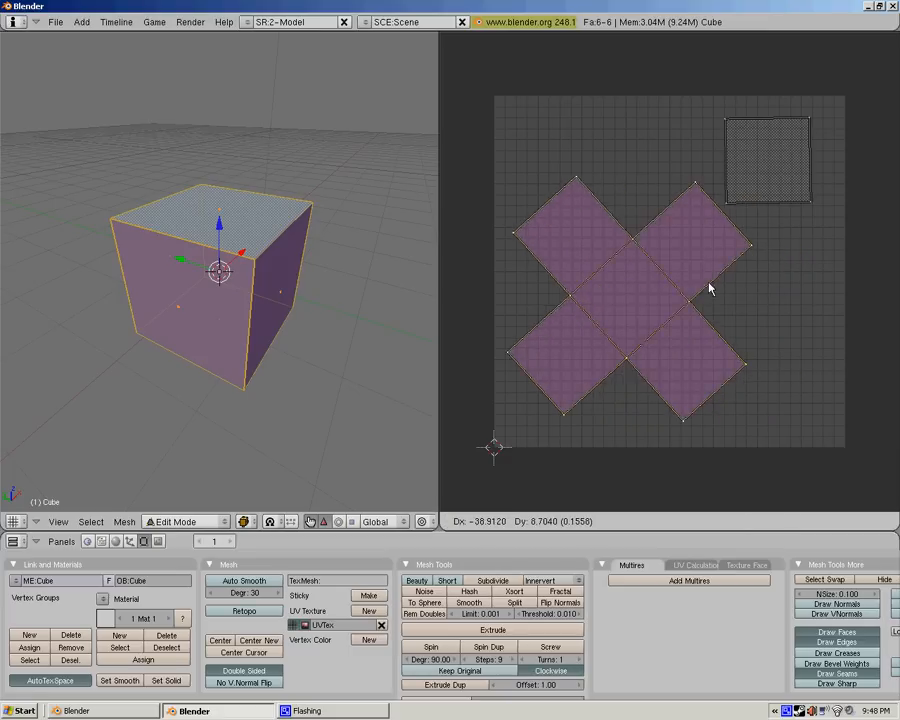
{"action": "left_click", "coordinate": [718, 311]}
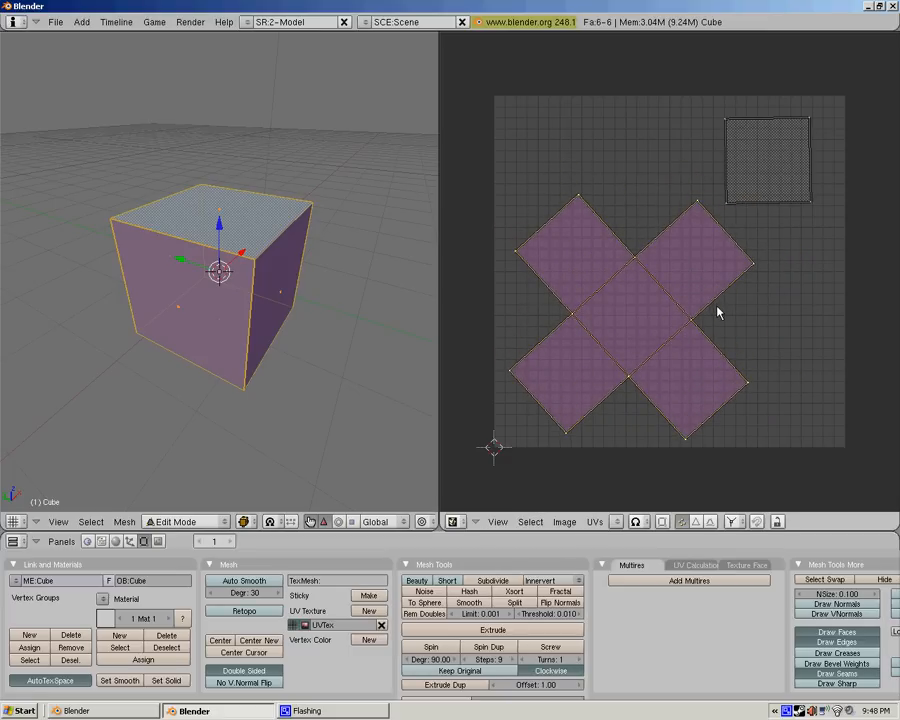
{"action": "key", "text": "a"}
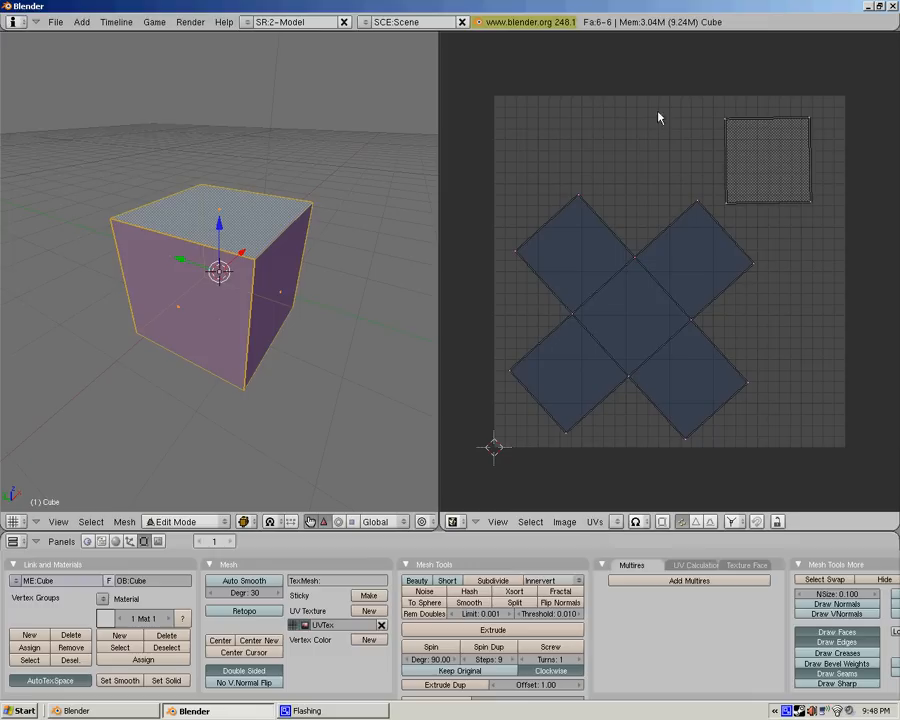
Step: Run the Save UV Face Layout script with size 1024, wire 1, Wrap and All Faces
{"action": "left_click", "coordinate": [594, 522]}
{"action": "mouse_move", "coordinate": [599, 229]}
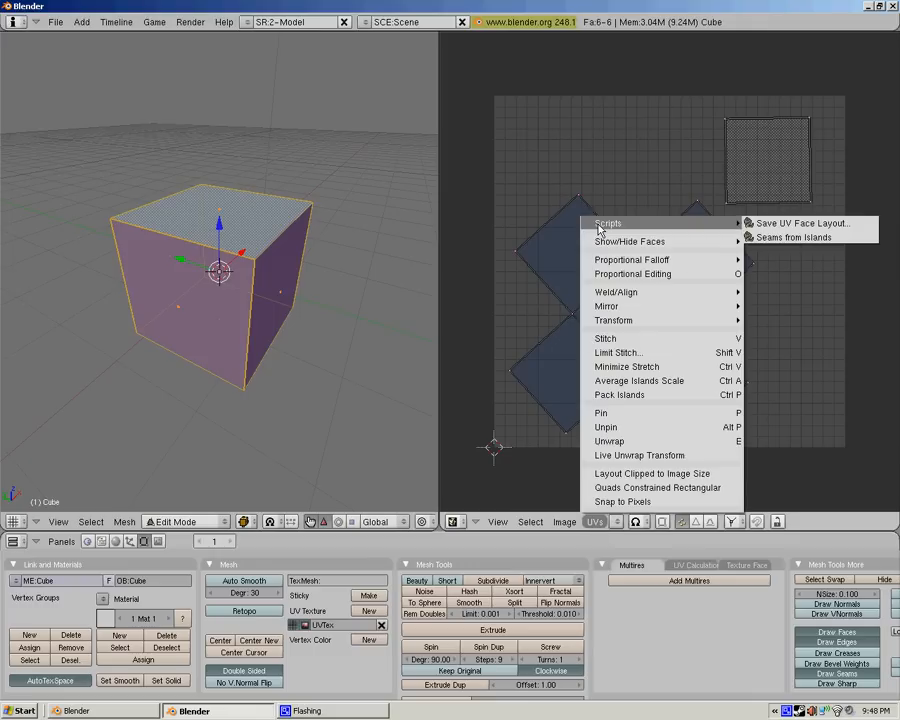
{"action": "left_click", "coordinate": [771, 228]}
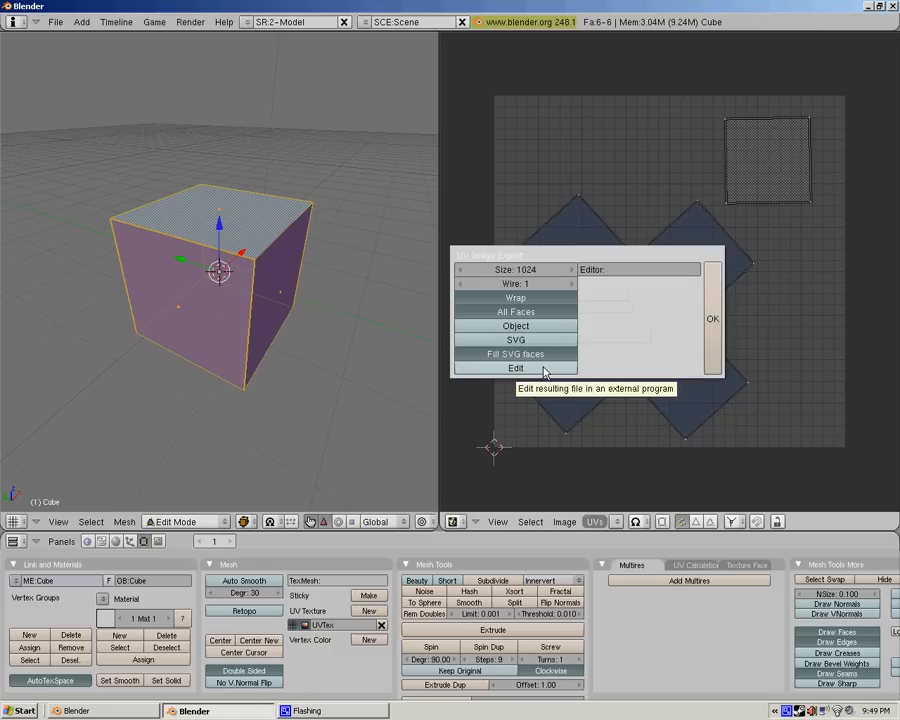
{"action": "left_click", "coordinate": [716, 316]}
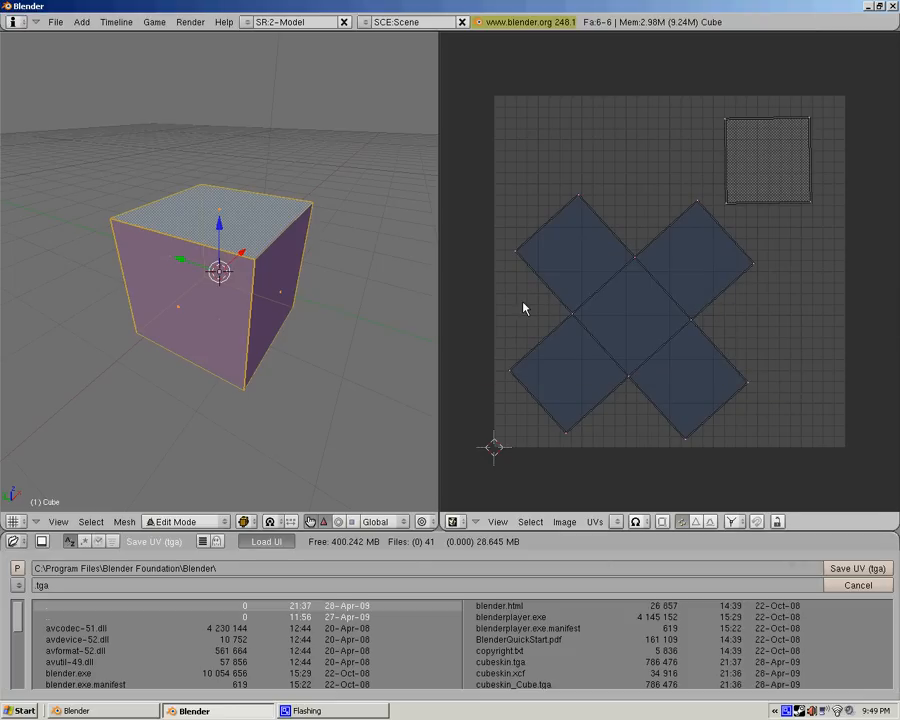
Step: Save the UV layout as cube_UV_Layout.tga in the C:\ folder
{"action": "left_click", "coordinate": [81, 588]}
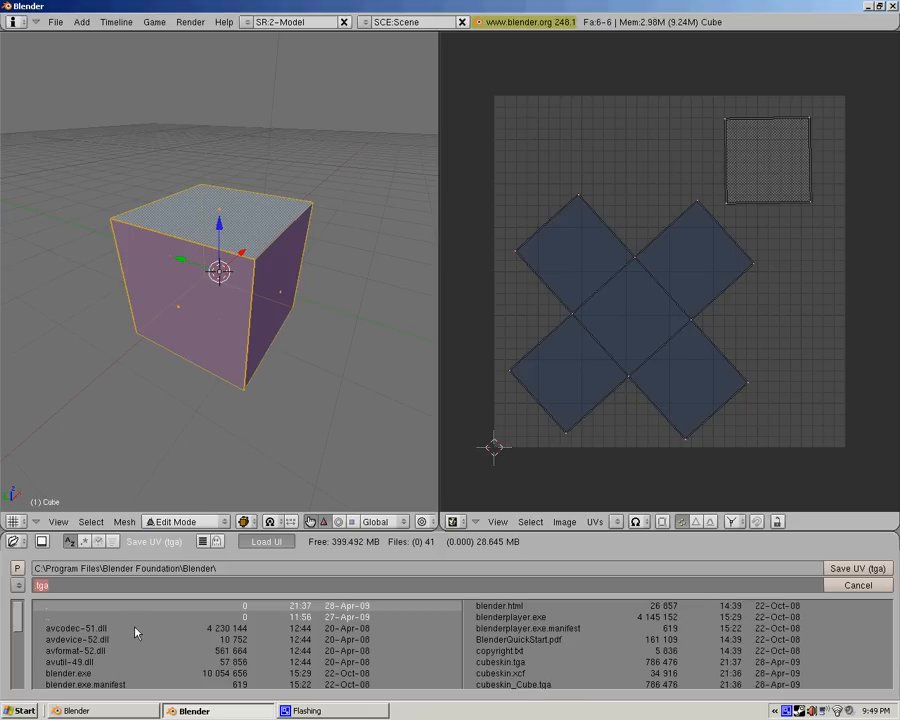
{"action": "left_click", "coordinate": [64, 568]}
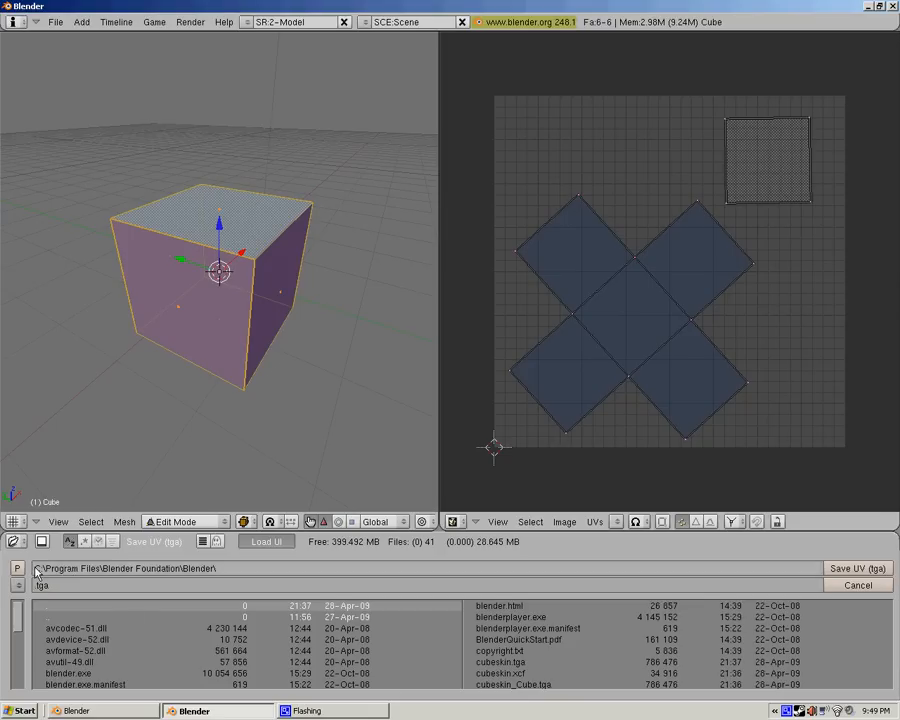
{"action": "left_click", "coordinate": [35, 570]}
{"action": "key", "text": "BackSpace"}
{"action": "type", "text": "C:\\"}
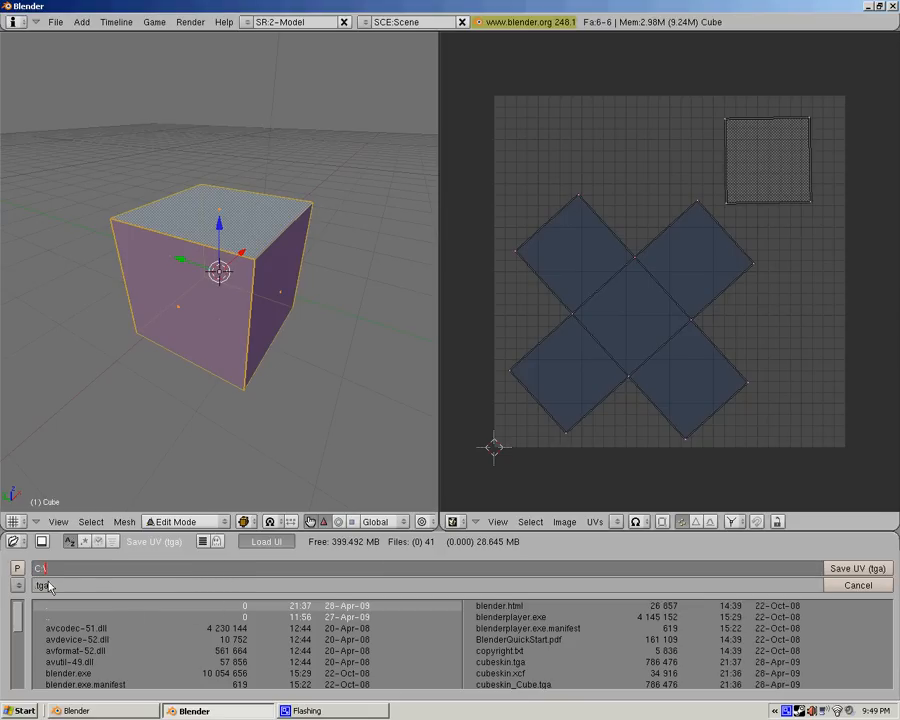
{"action": "key", "text": "Return"}
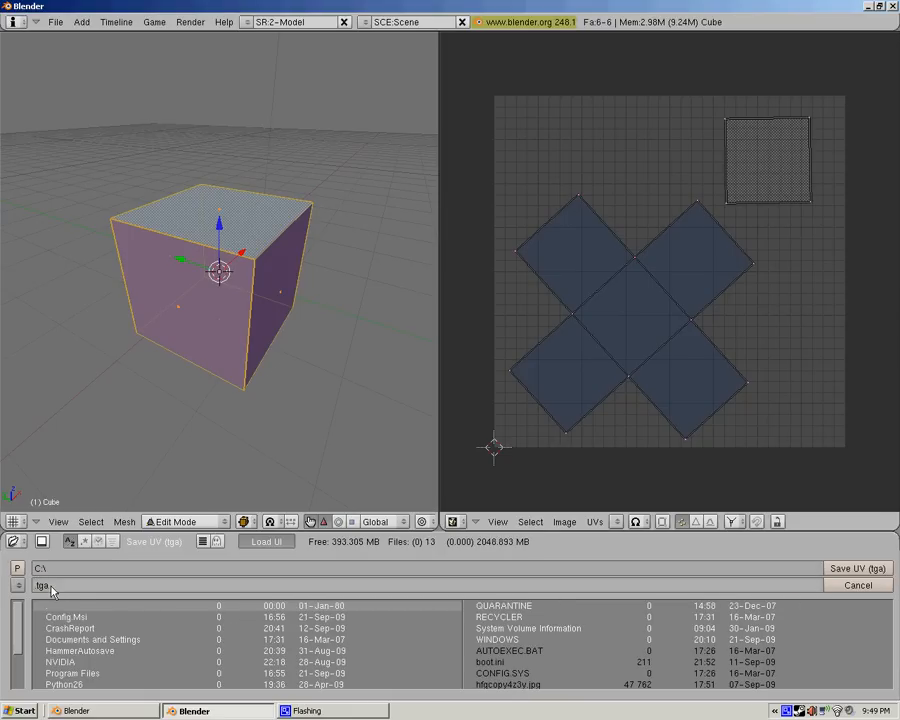
{"action": "left_click", "coordinate": [52, 586]}
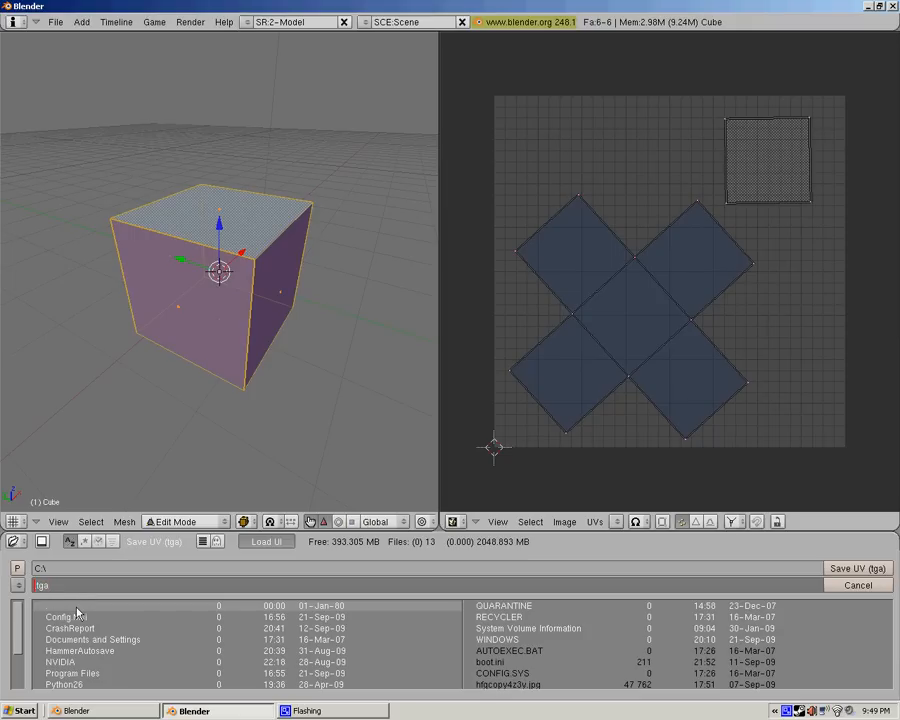
{"action": "type", "text": "cube_UV_Layout"}
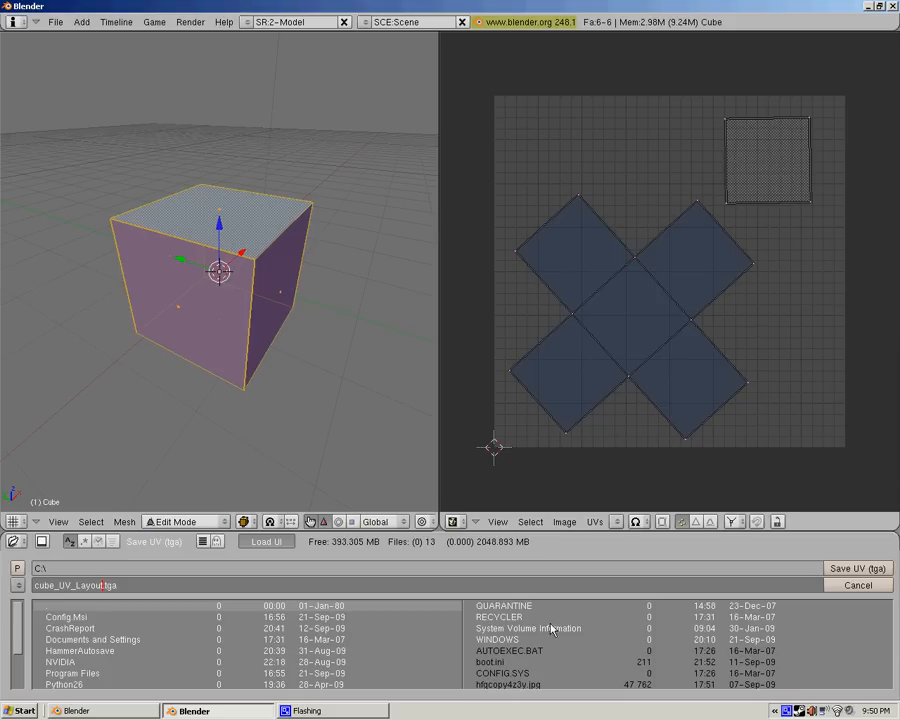
{"action": "left_click", "coordinate": [858, 568]}
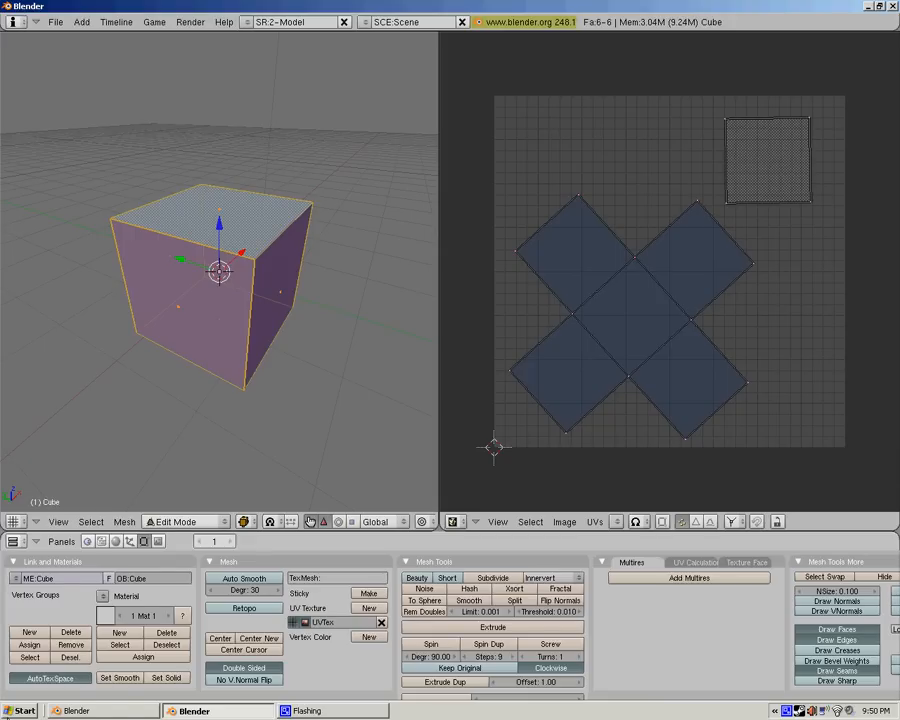
Step: Start GIMP, open cube_UV_Layout.tga from Local Disk (C:), and maximize the image window
{"action": "left_click", "coordinate": [20, 710]}
{"action": "left_click", "coordinate": [44, 477]}
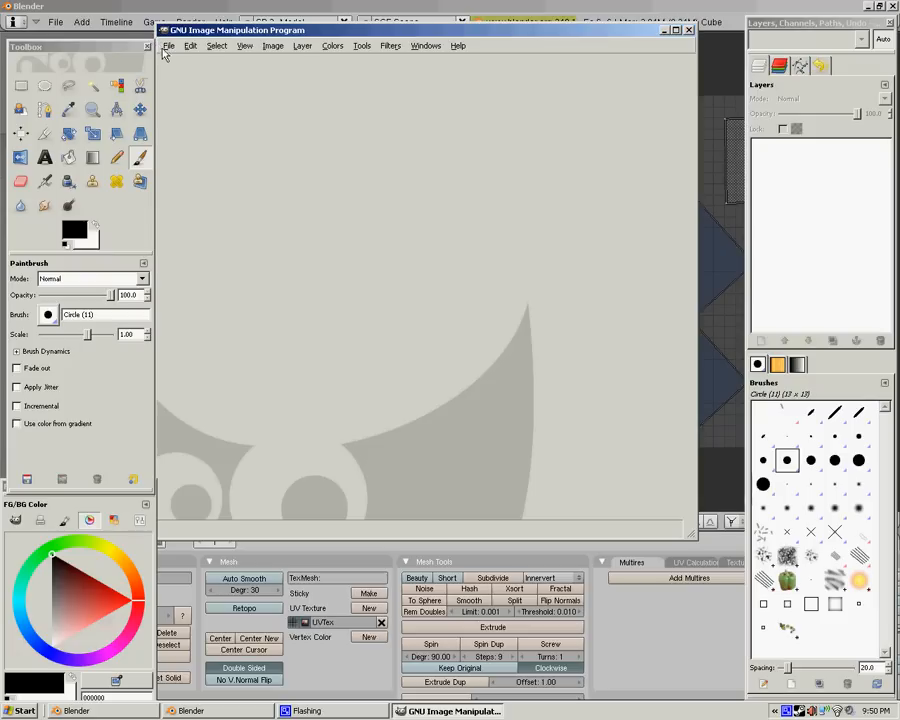
{"action": "left_click", "coordinate": [168, 46]}
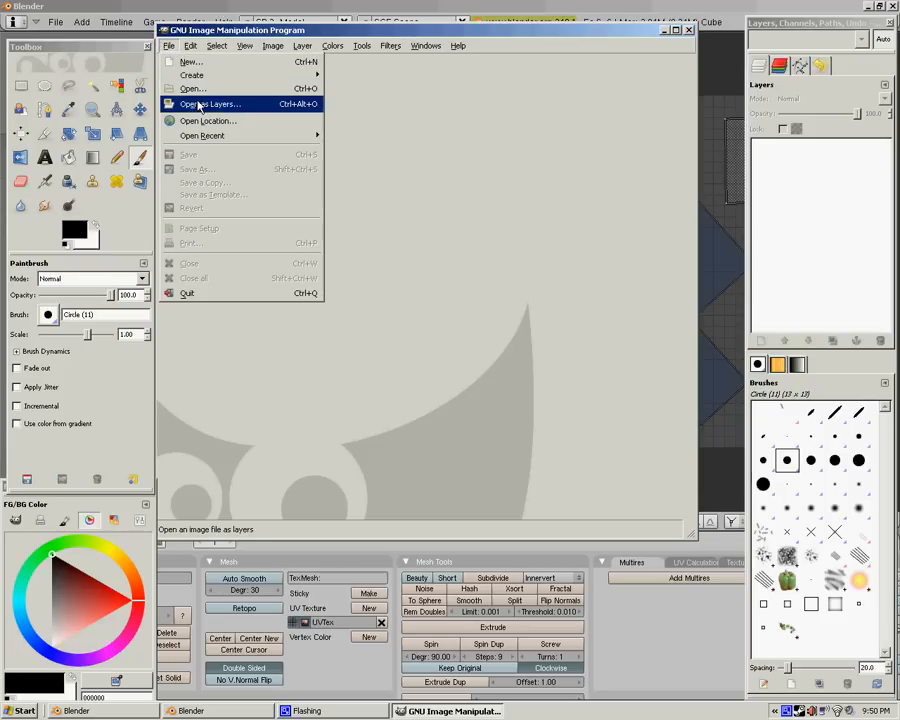
{"action": "left_click", "coordinate": [195, 89]}
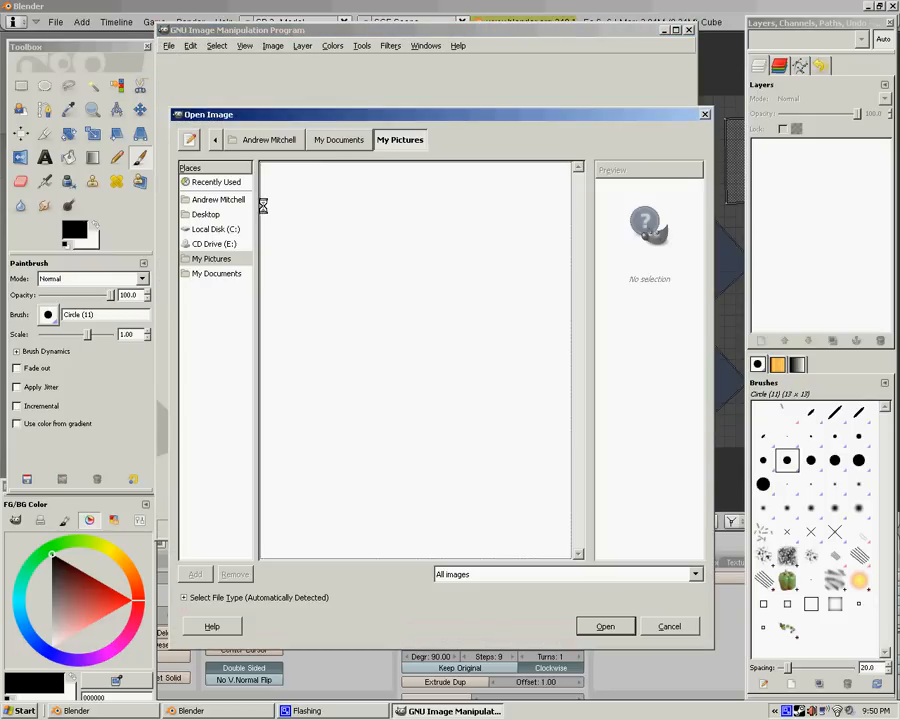
{"action": "left_click", "coordinate": [215, 229]}
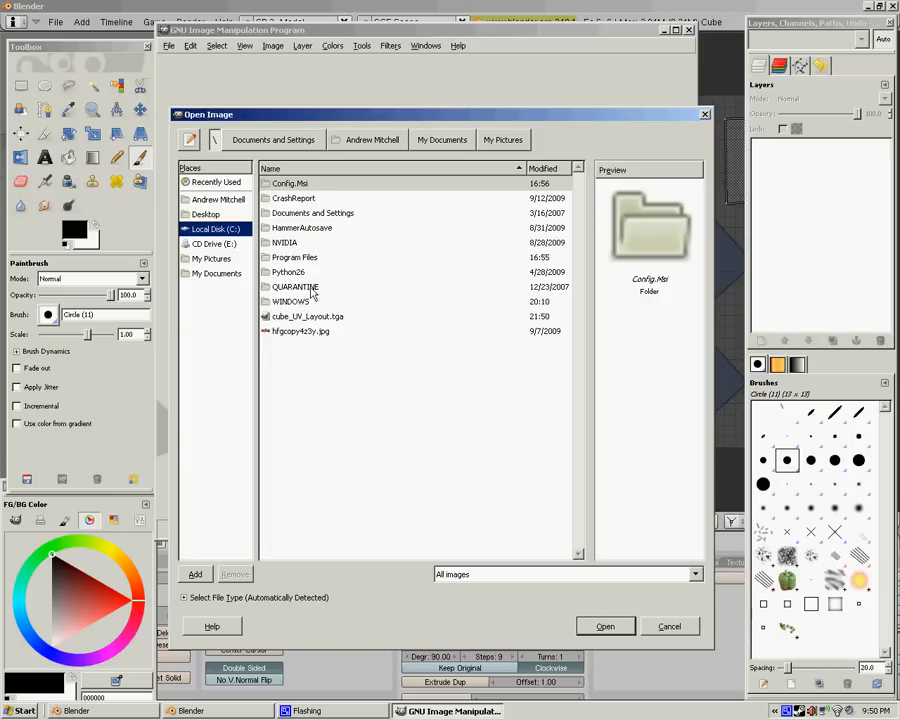
{"action": "left_click", "coordinate": [300, 316]}
{"action": "left_click", "coordinate": [605, 625]}
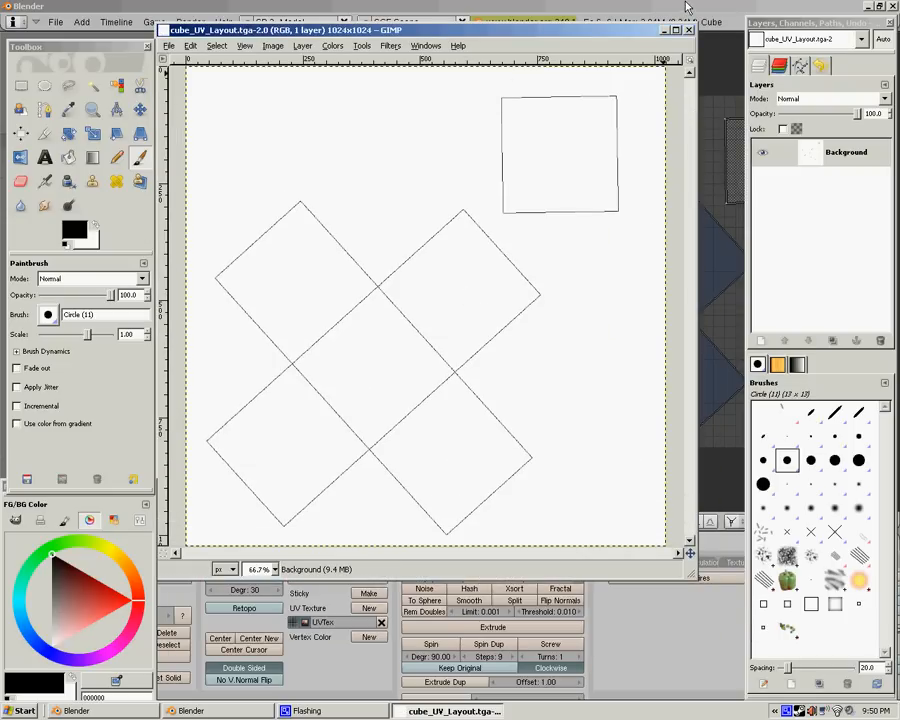
{"action": "left_click", "coordinate": [676, 30]}
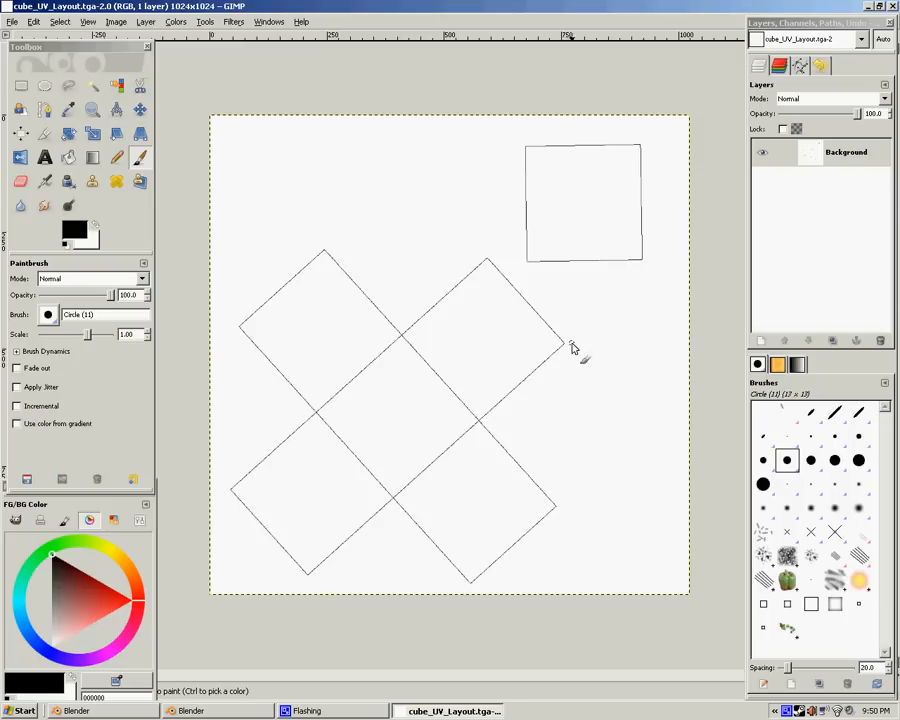
Step: Examine the exported outline pixels up close around the corner of the cross's upper-right square
{"action": "scroll", "coordinate": [578, 336], "scroll_direction": "up", "scroll_amount": 1, "text": "ctrl"}
{"action": "scroll", "coordinate": [580, 336], "scroll_direction": "up", "scroll_amount": 2, "text": "ctrl"}
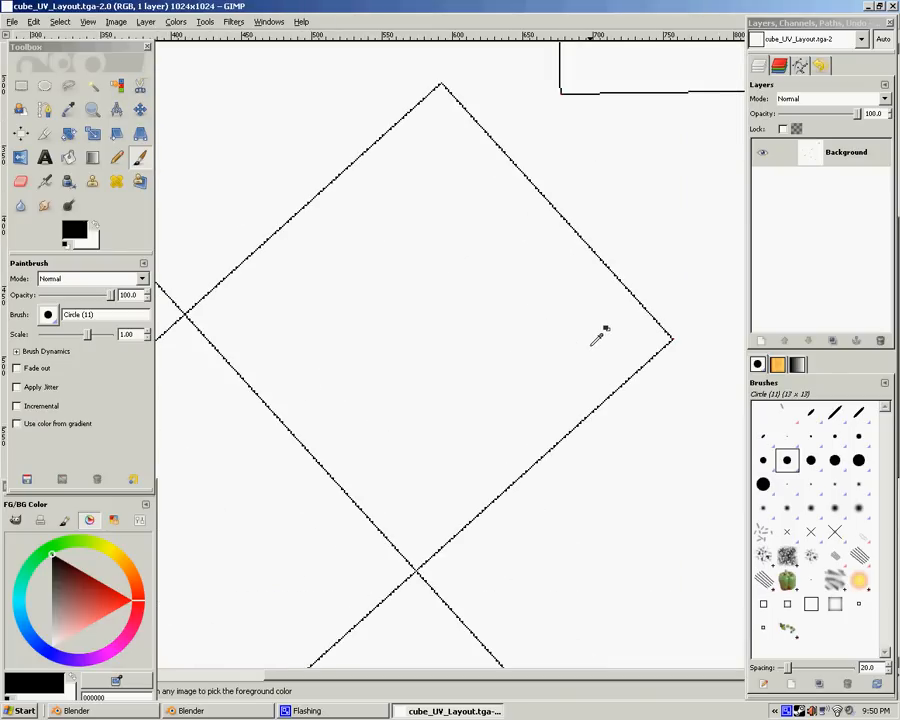
{"action": "scroll", "coordinate": [693, 335], "scroll_direction": "up", "scroll_amount": 4, "text": "ctrl"}
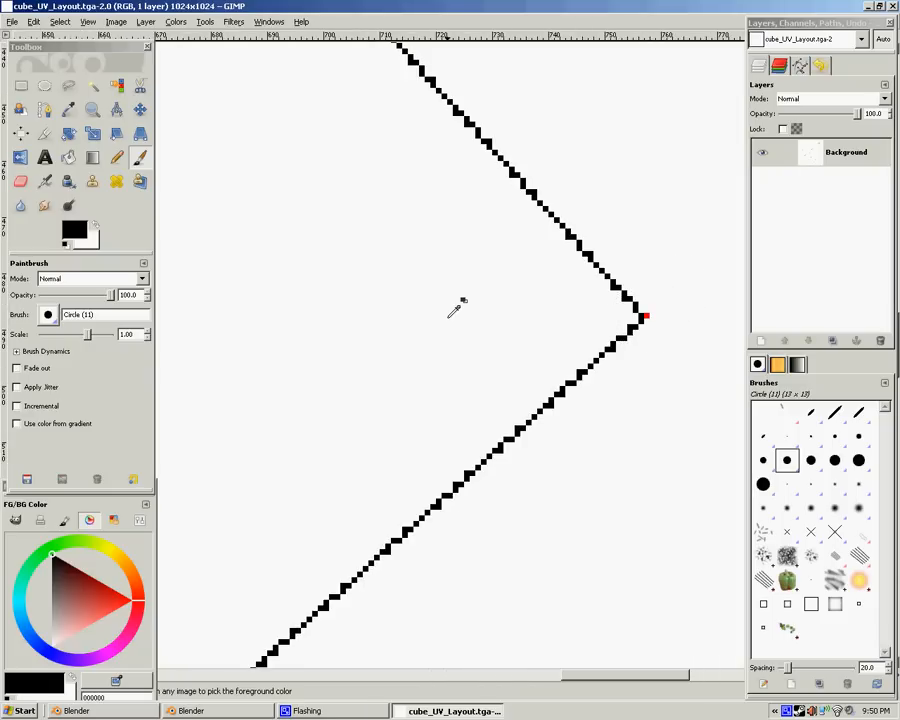
{"action": "scroll", "coordinate": [455, 307], "scroll_direction": "down", "scroll_amount": 7, "text": "ctrl"}
{"action": "scroll", "coordinate": [446, 316], "scroll_direction": "up", "scroll_amount": 1, "text": "ctrl"}
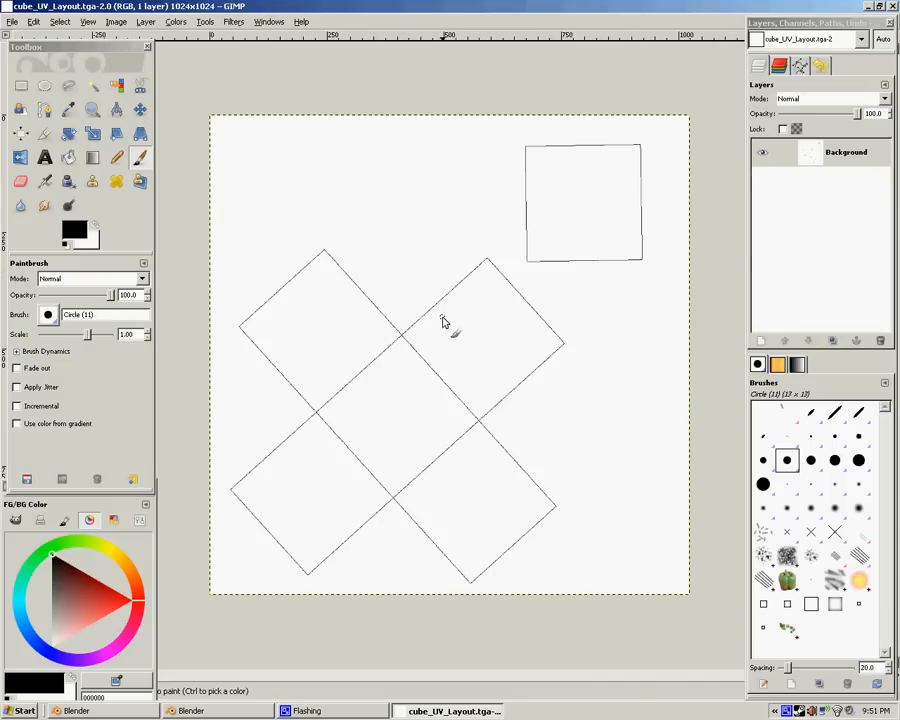
Step: Add a new transparent layer above the Background layer and make it the active layer
{"action": "right_click", "coordinate": [849, 156]}
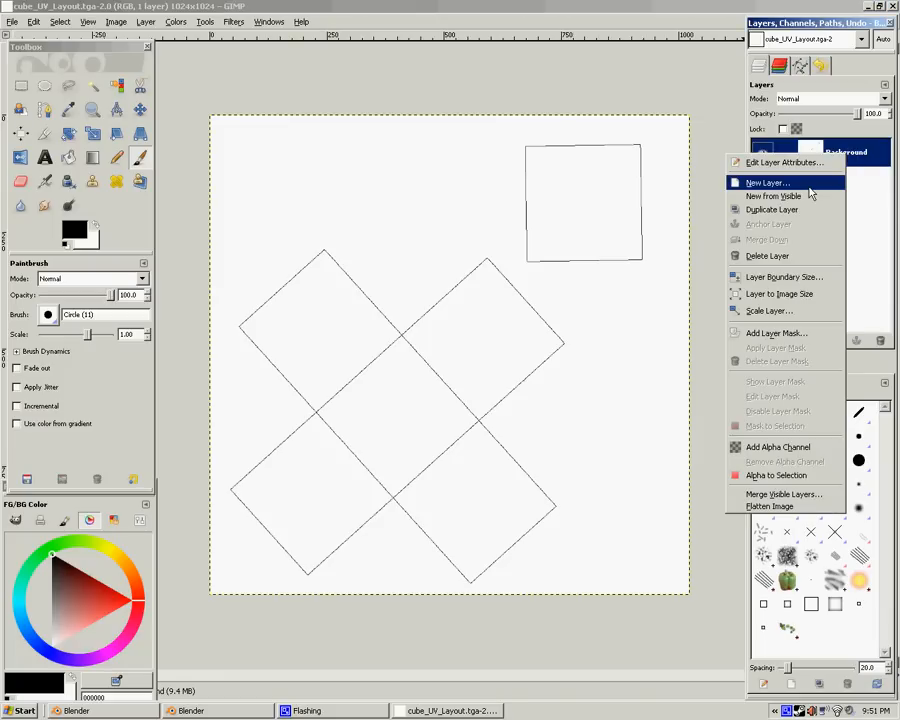
{"action": "left_click", "coordinate": [758, 184]}
{"action": "left_click", "coordinate": [204, 332]}
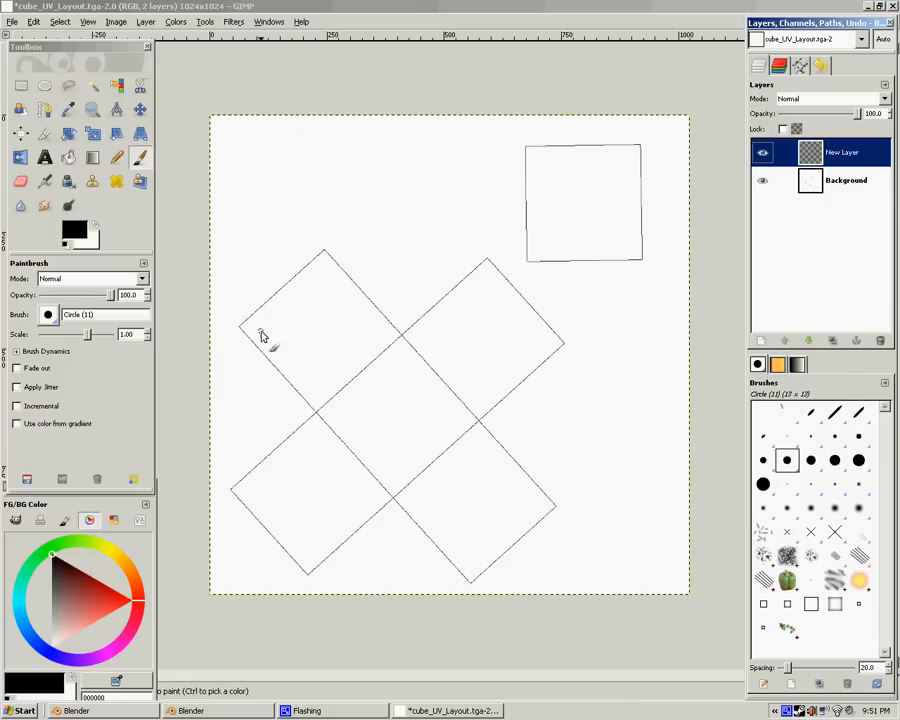
{"action": "left_click", "coordinate": [856, 184]}
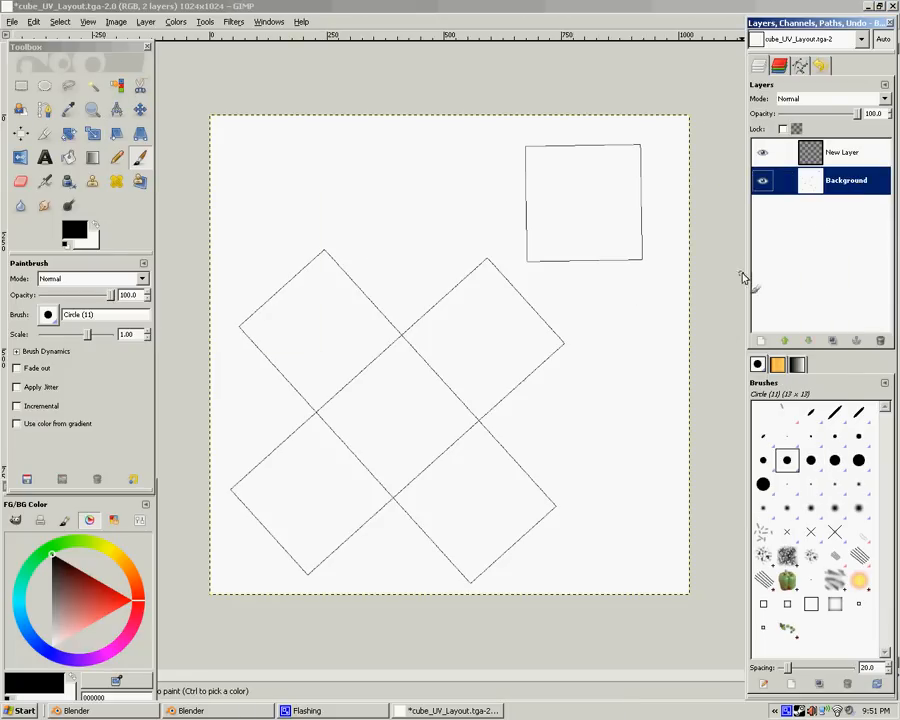
{"action": "left_click", "coordinate": [785, 156]}
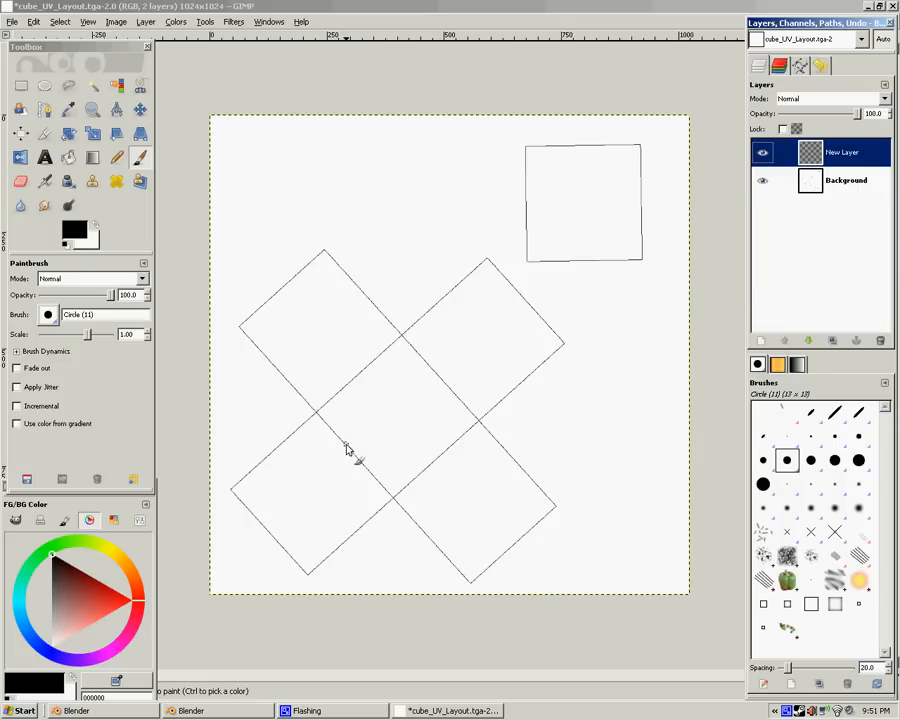